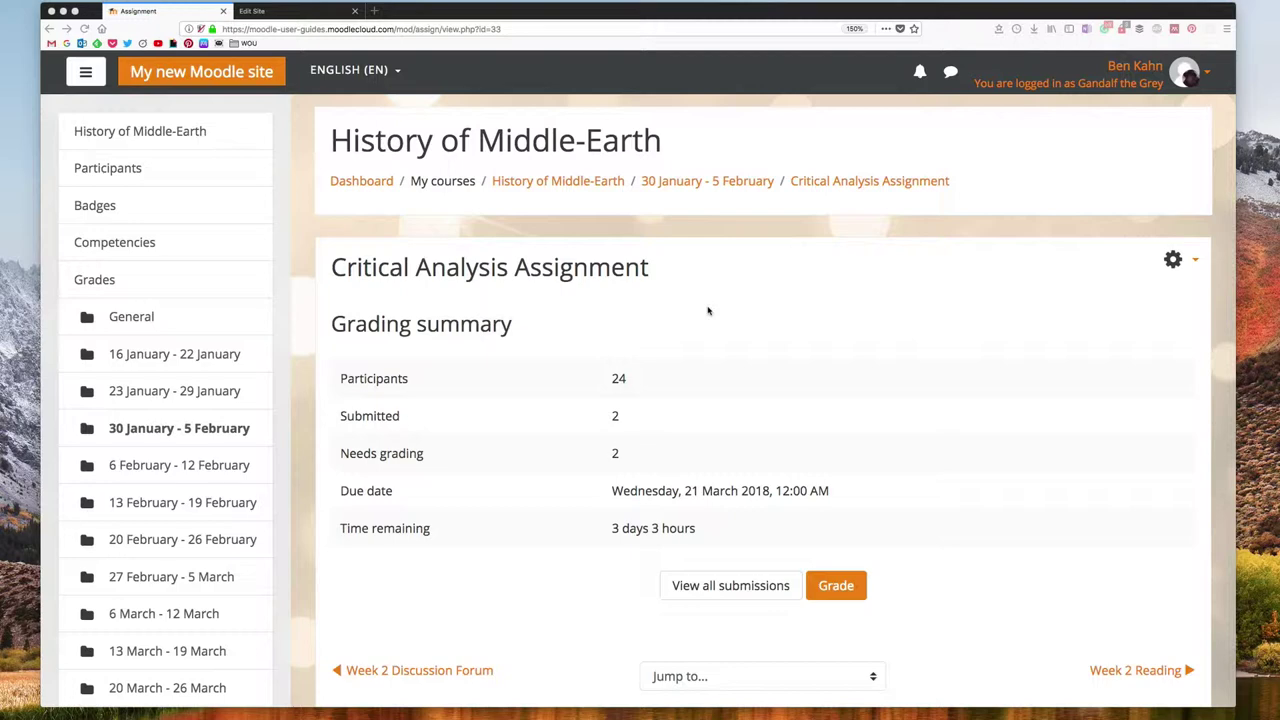
# - Open the submissions list of the Critical Analysis Assignment and start grading the first student marked as submitted for grading
pyautogui.scroll(-1, 798, 334)
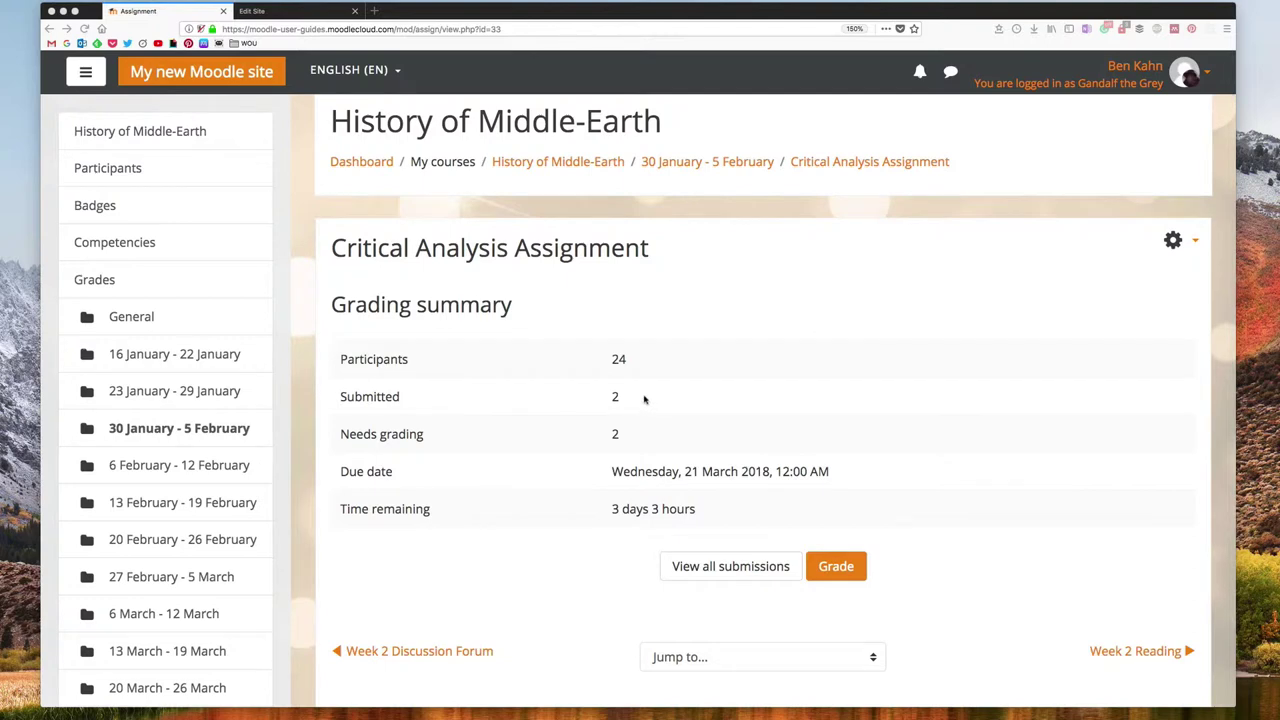
pyautogui.click(746, 565)
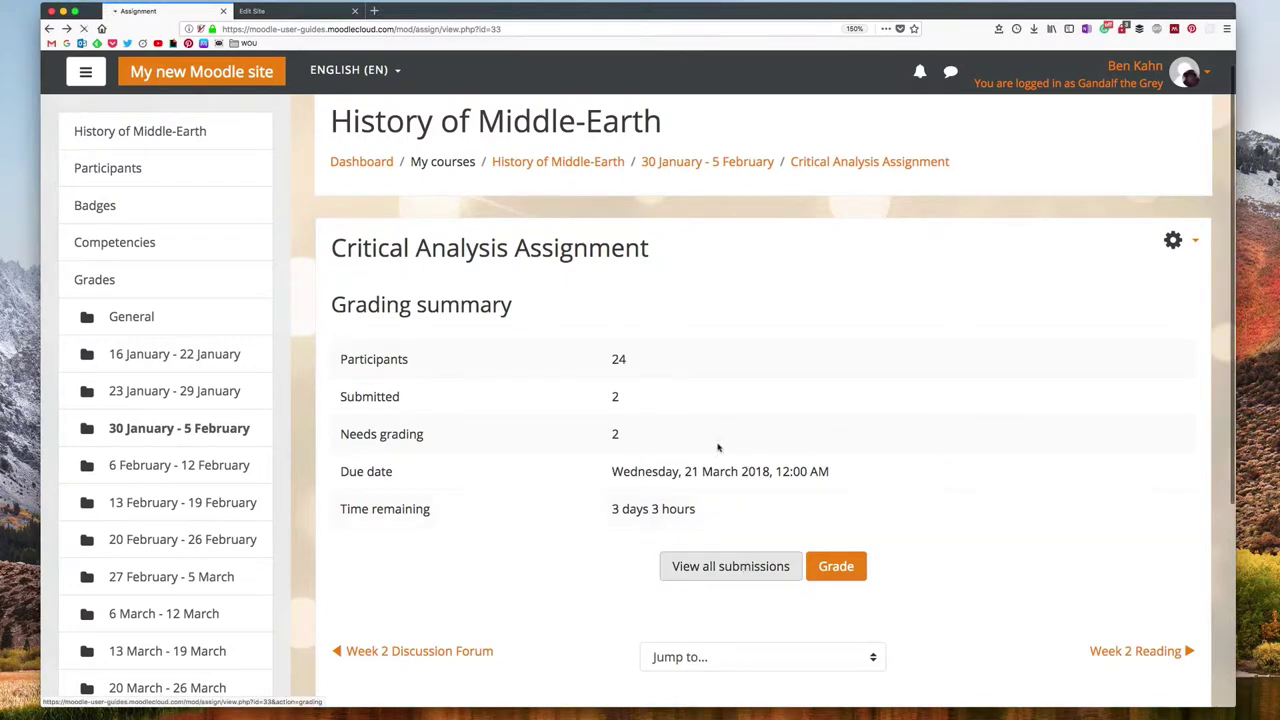
pyautogui.scroll(-5, 842, 393)
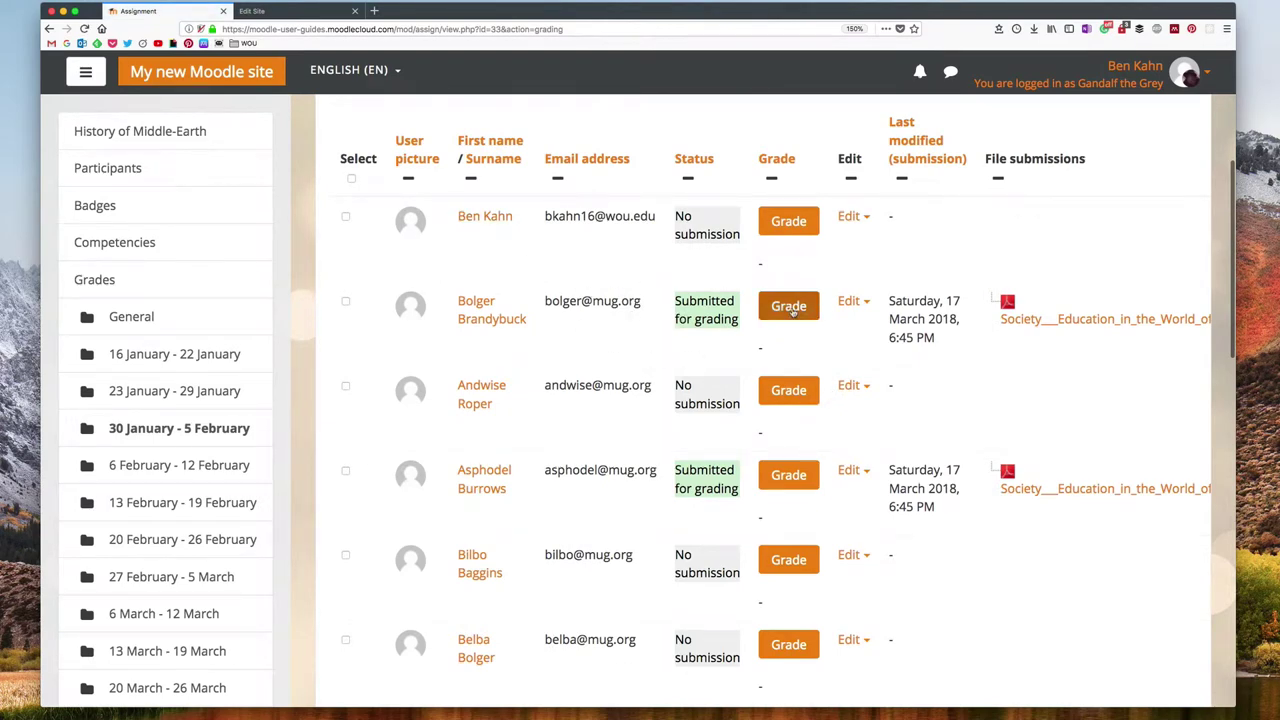
pyautogui.click(792, 309)
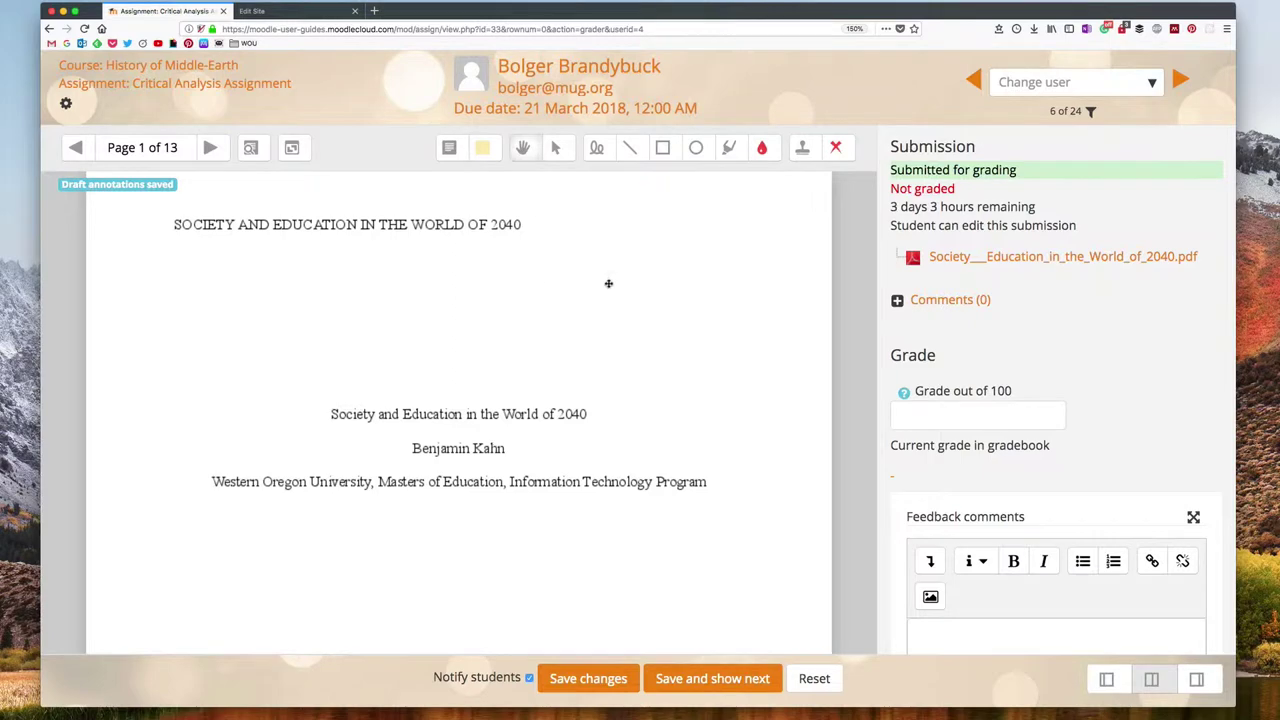
# - Go to page 3 of the submitted PDF, where the body text of the paper begins
pyautogui.scroll(-1, 646, 295)
pyautogui.scroll(1, 646, 293)
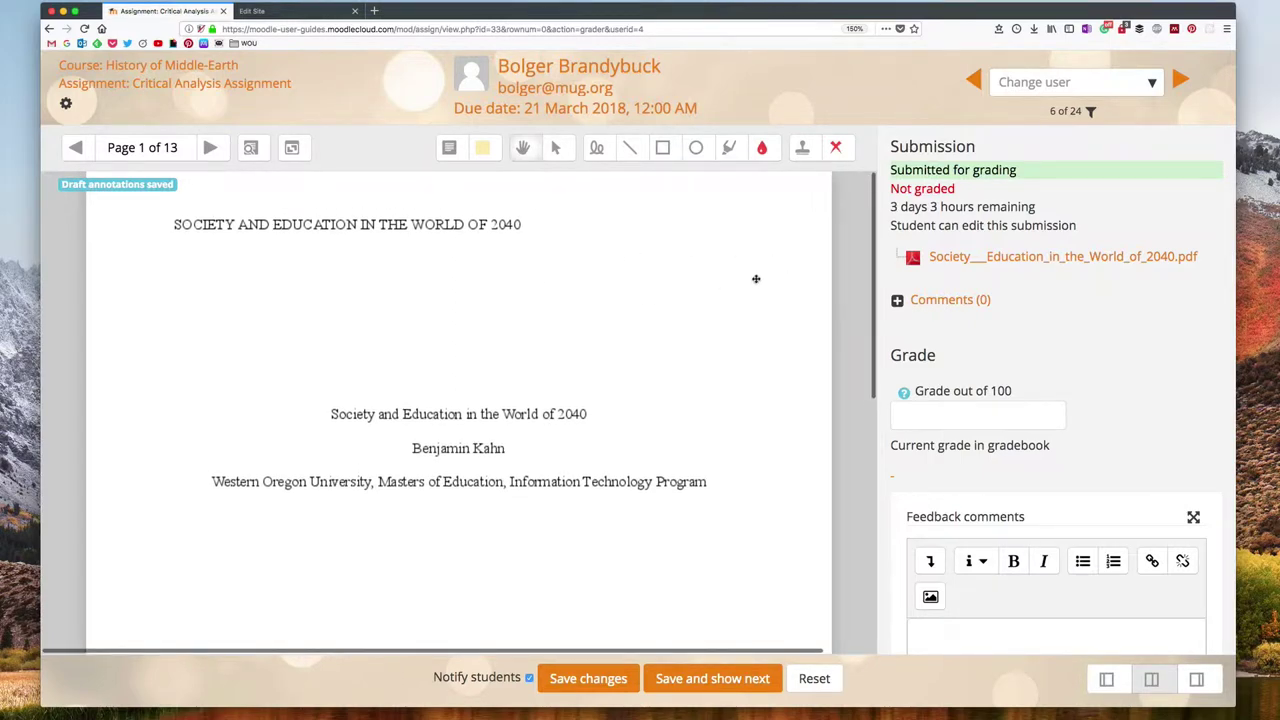
pyautogui.scroll(-1, 642, 294)
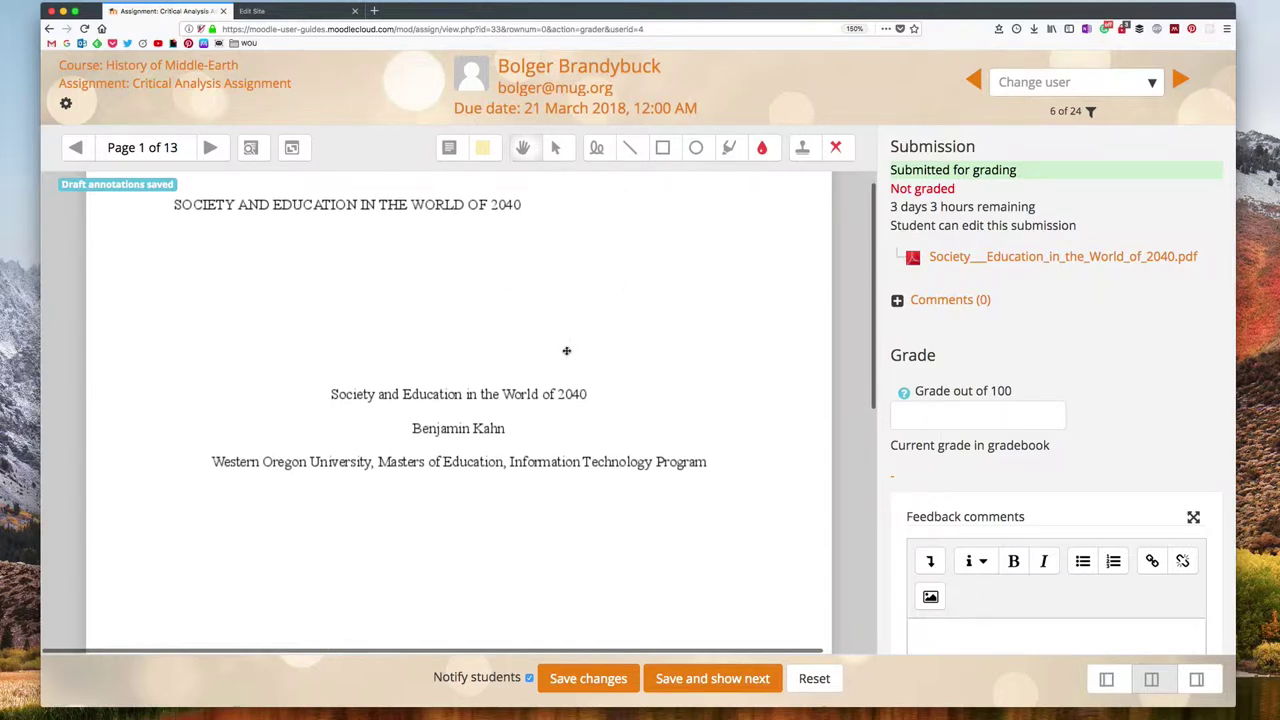
pyautogui.scroll(-10, 566, 348)
pyautogui.scroll(10, 566, 350)
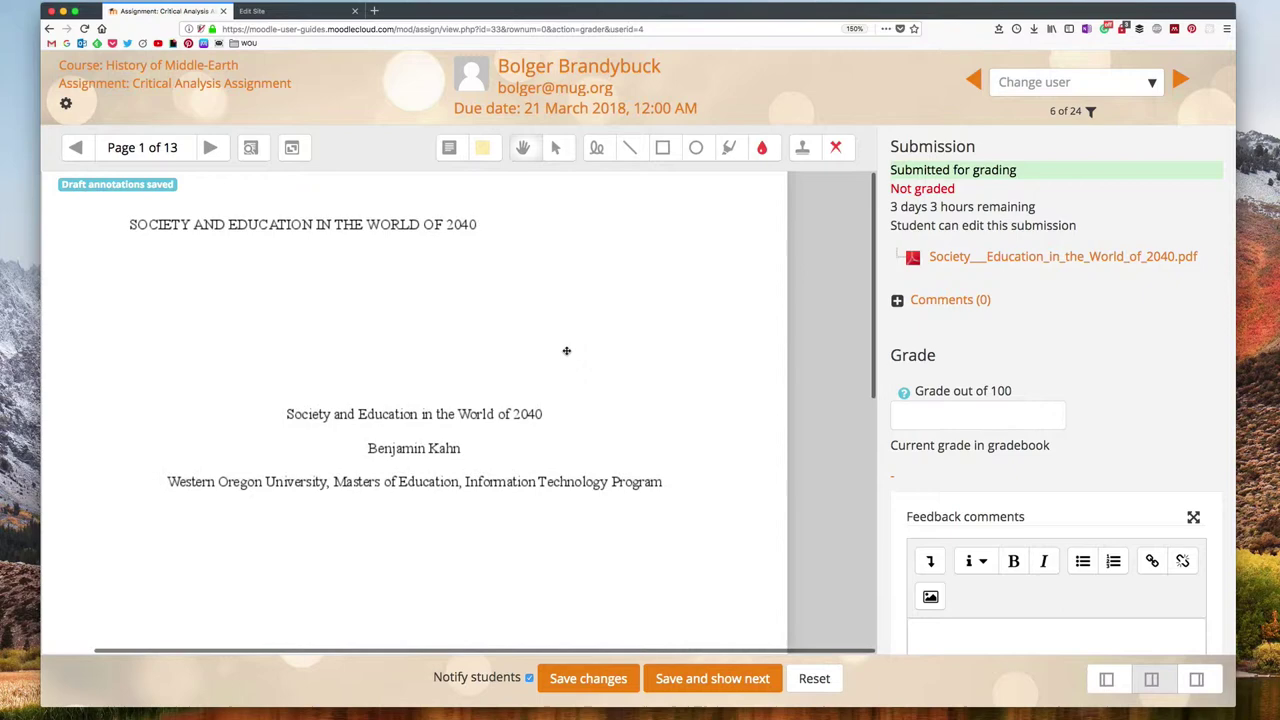
pyautogui.scroll(-4, 445, 305)
pyautogui.scroll(5, 445, 305)
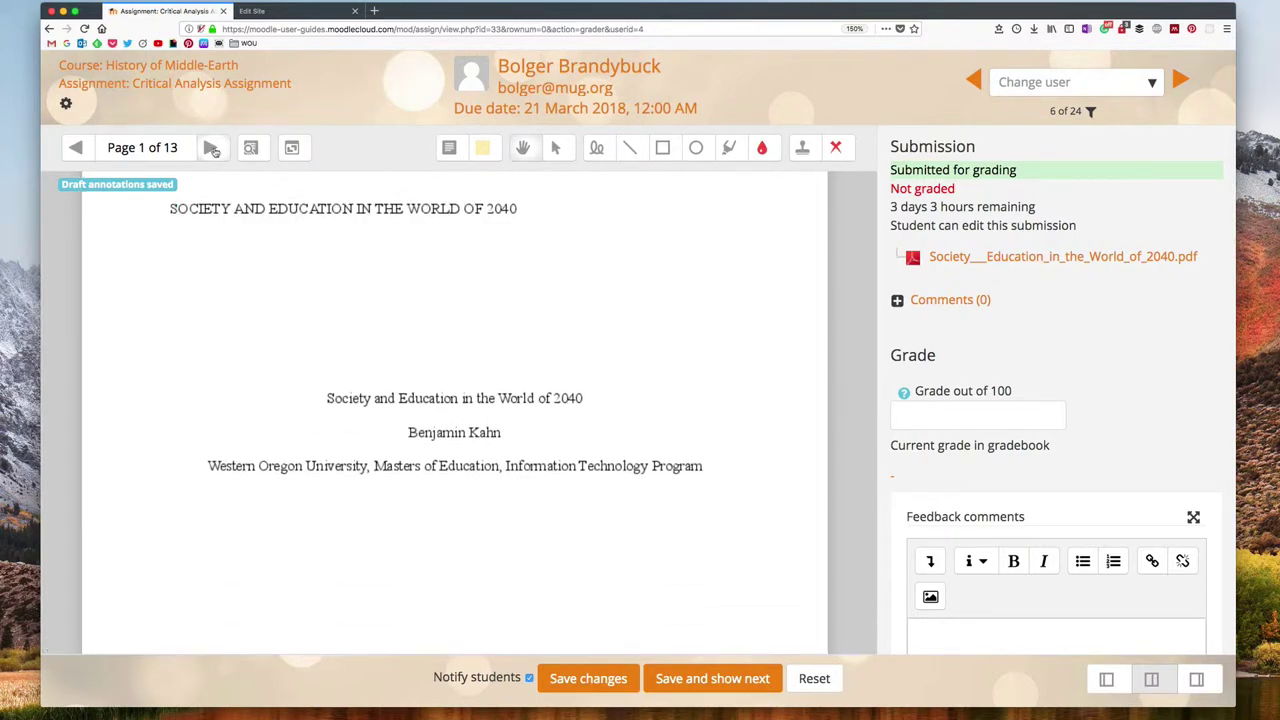
pyautogui.click(211, 148)
pyautogui.click(211, 148)
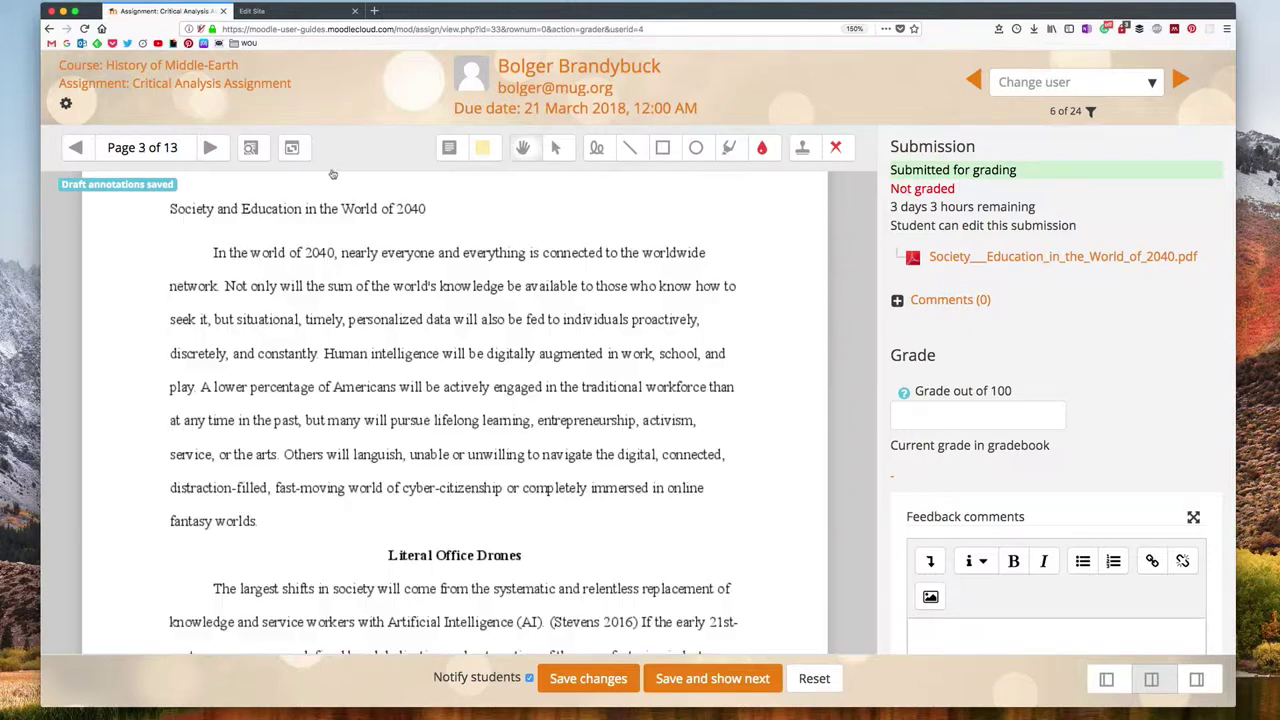
pyautogui.scroll(-4, 424, 254)
pyautogui.scroll(4, 424, 254)
pyautogui.scroll(1, 424, 254)
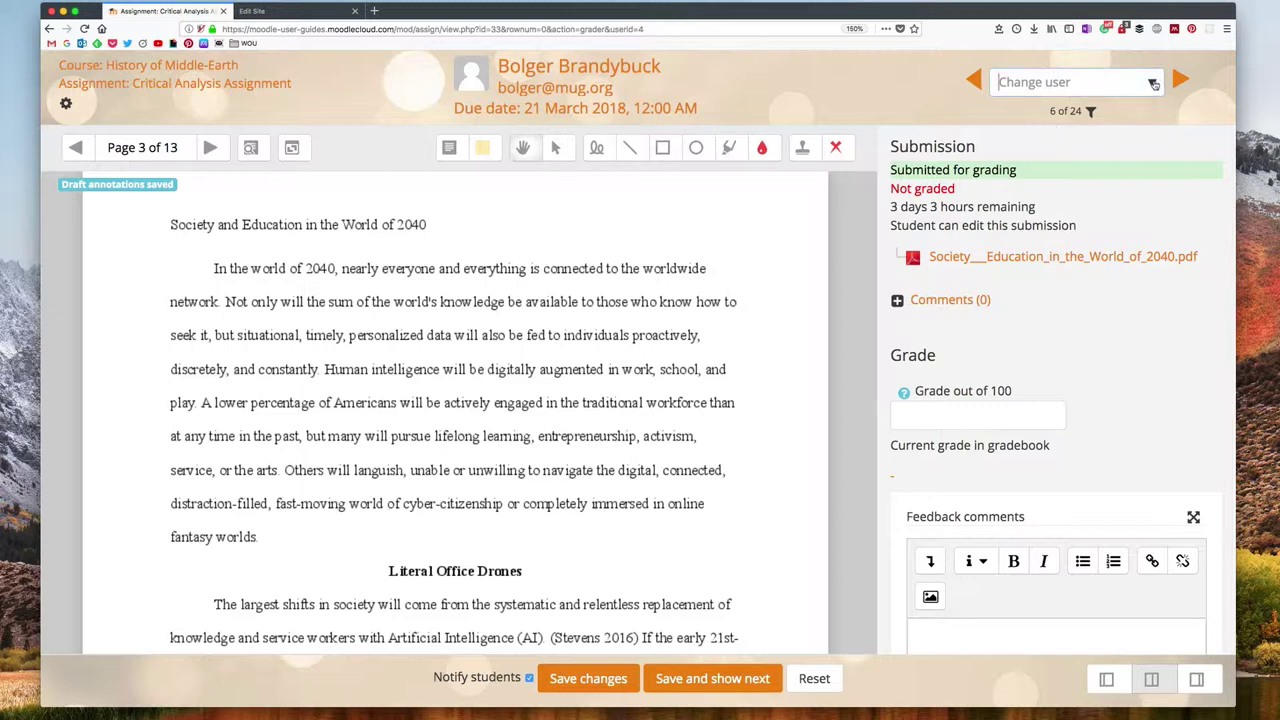
# - Examine the list of students to switch to and the submission filter options, leaving both unchanged
pyautogui.click(1153, 84)
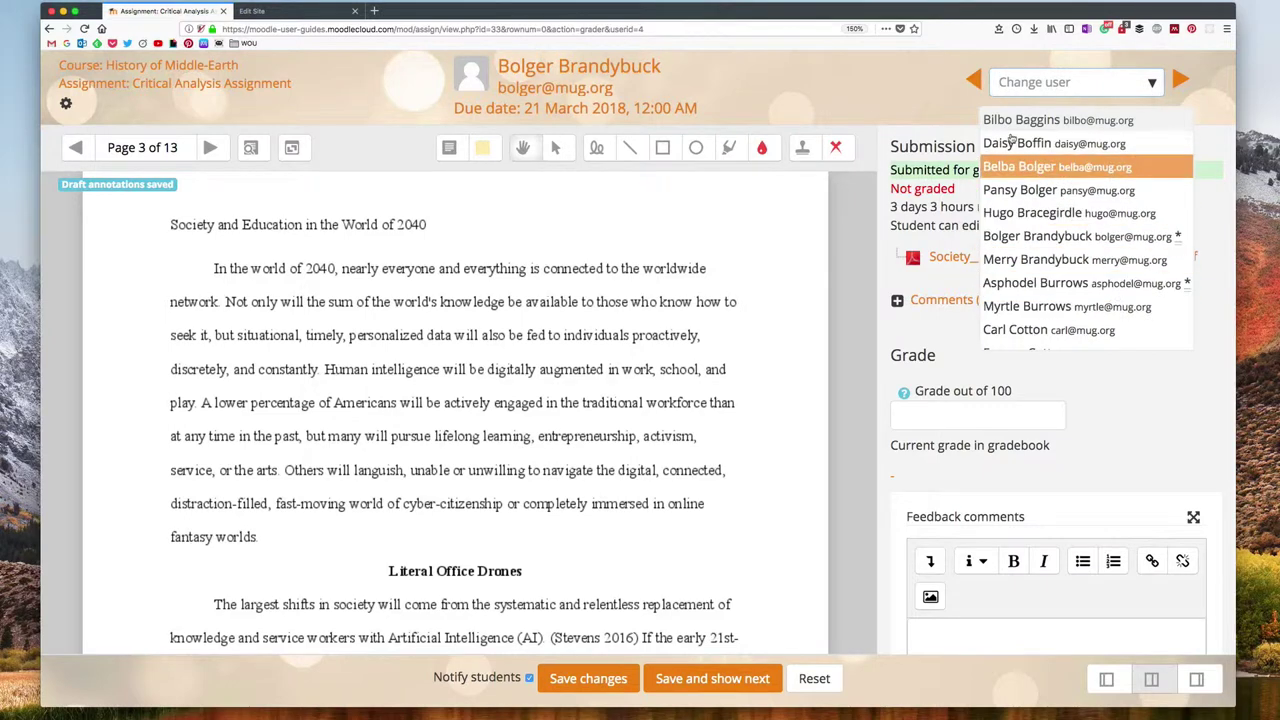
pyautogui.click(1080, 82)
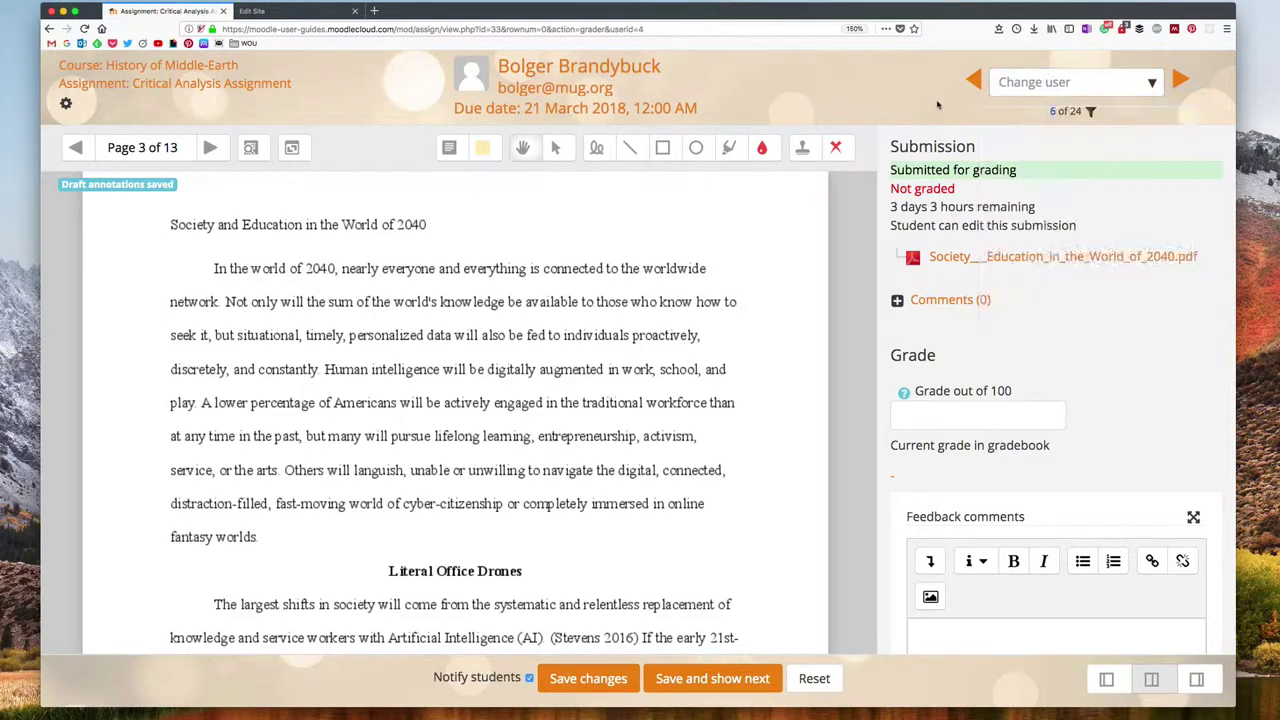
pyautogui.click(1093, 112)
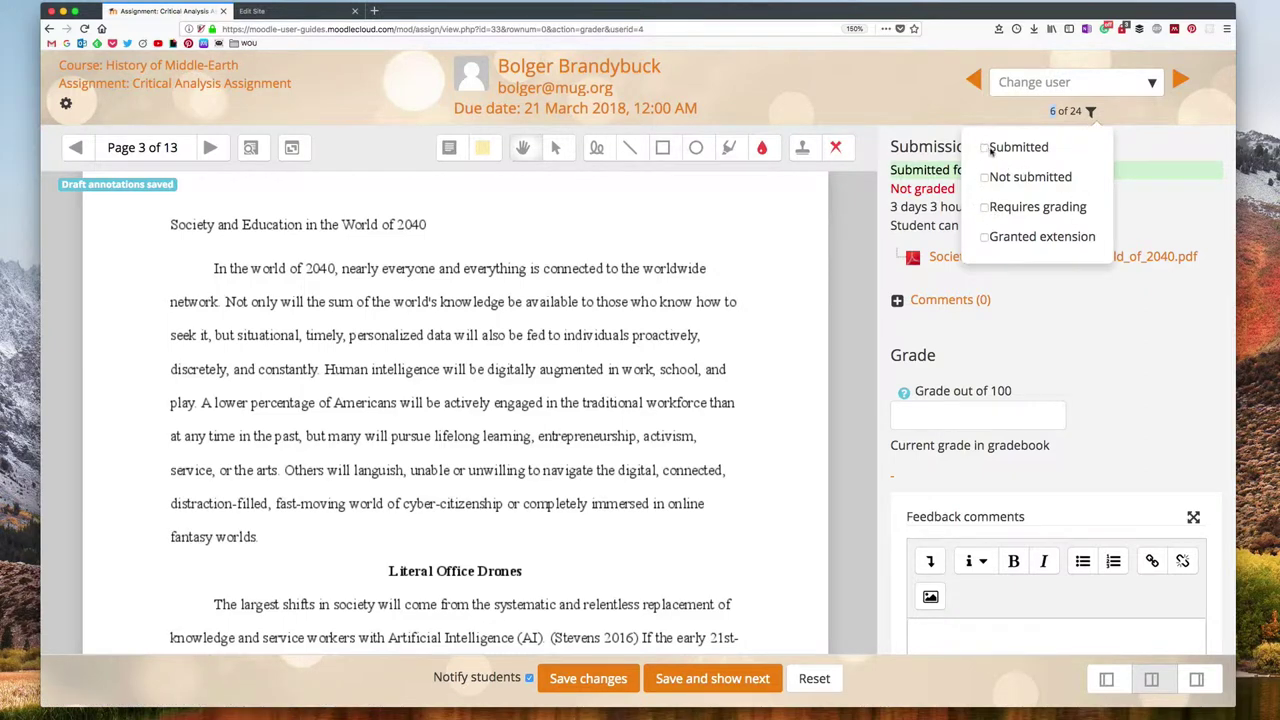
pyautogui.click(917, 98)
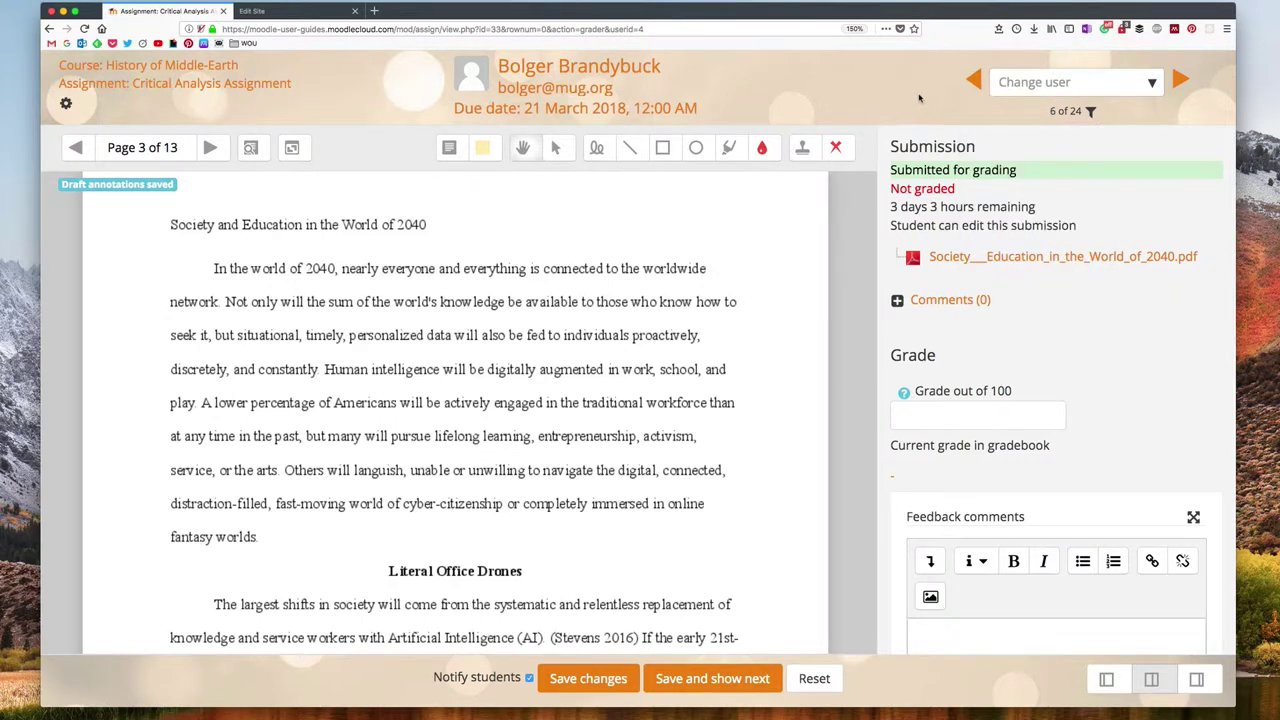
# - Add a yellow comment reading "This is a strong opening." over the first paragraph on page 3
pyautogui.click(483, 152)
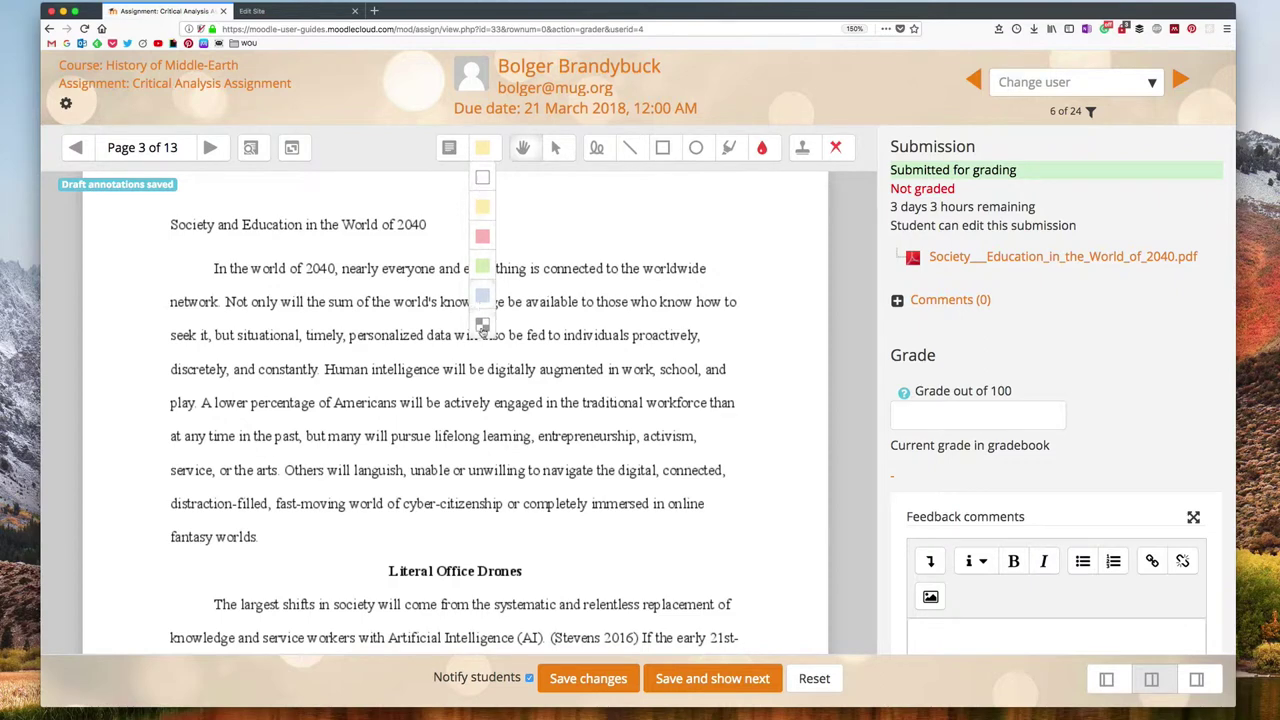
pyautogui.click(489, 211)
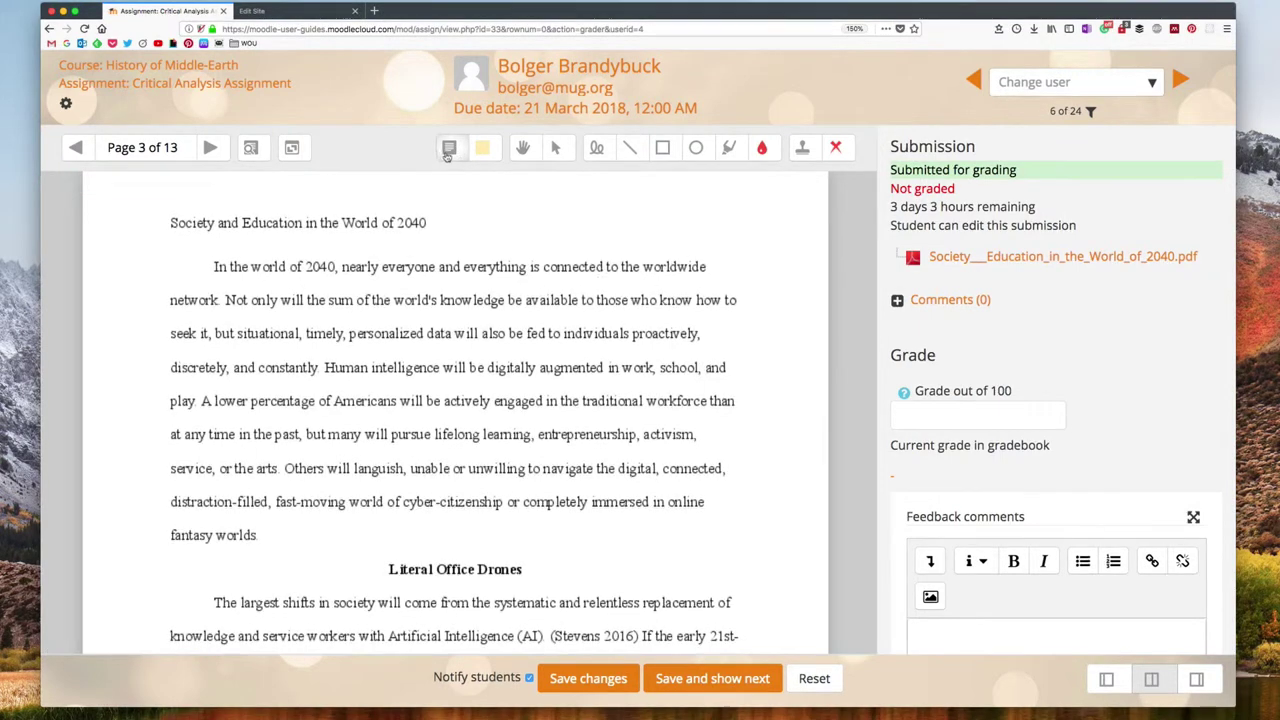
pyautogui.moveTo(642, 305)
pyautogui.mouseDown()
pyautogui.moveTo(780, 400)
pyautogui.moveTo(802, 400)
pyautogui.mouseUp()
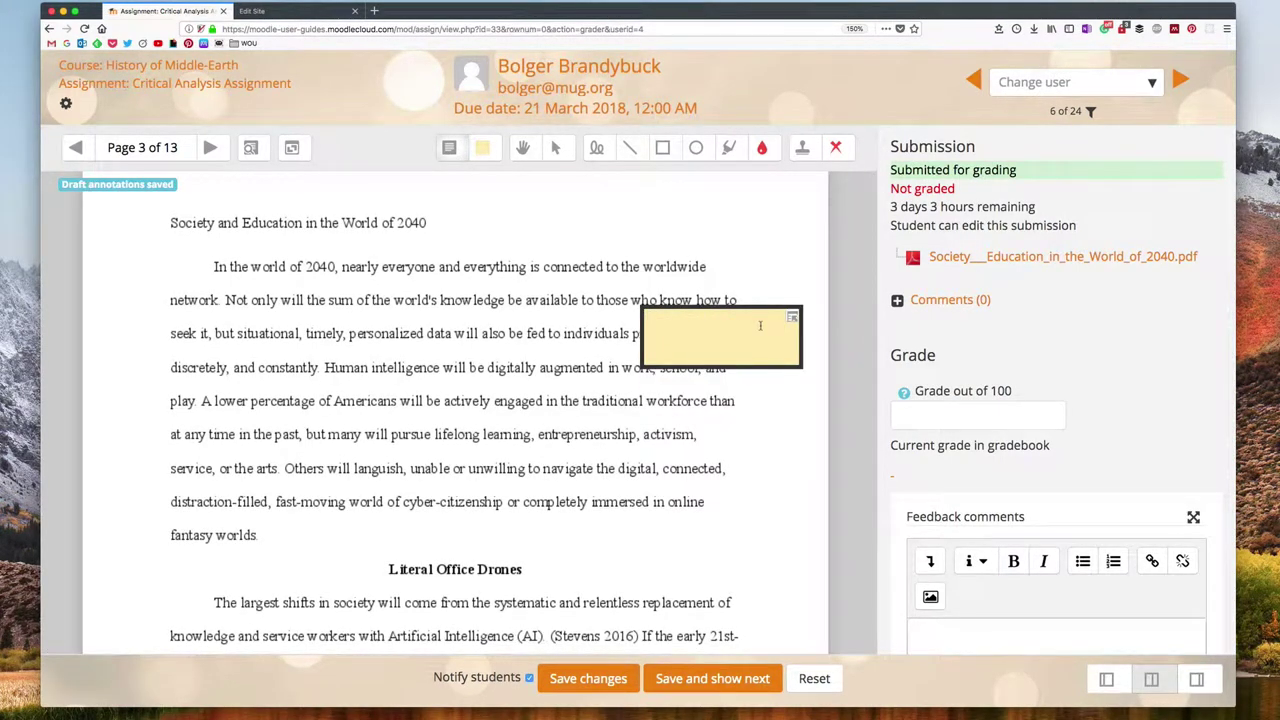
pyautogui.write('This is ')
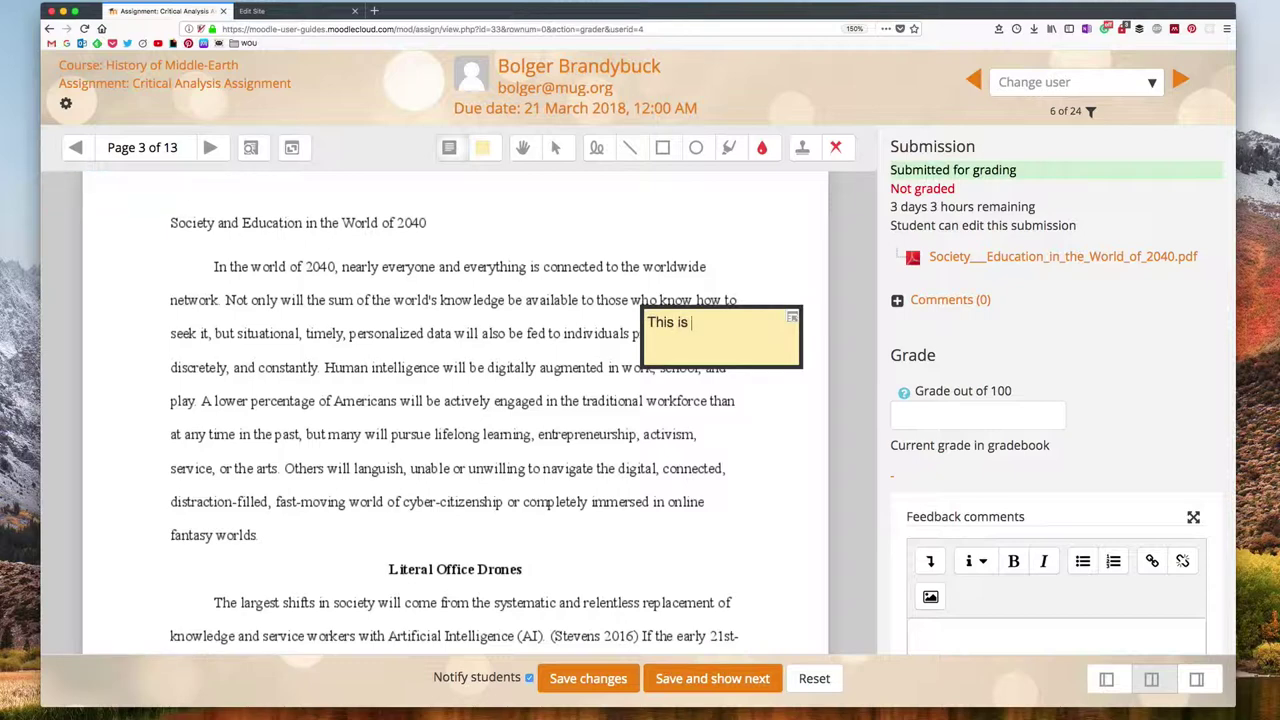
pyautogui.write('a strong opening.')
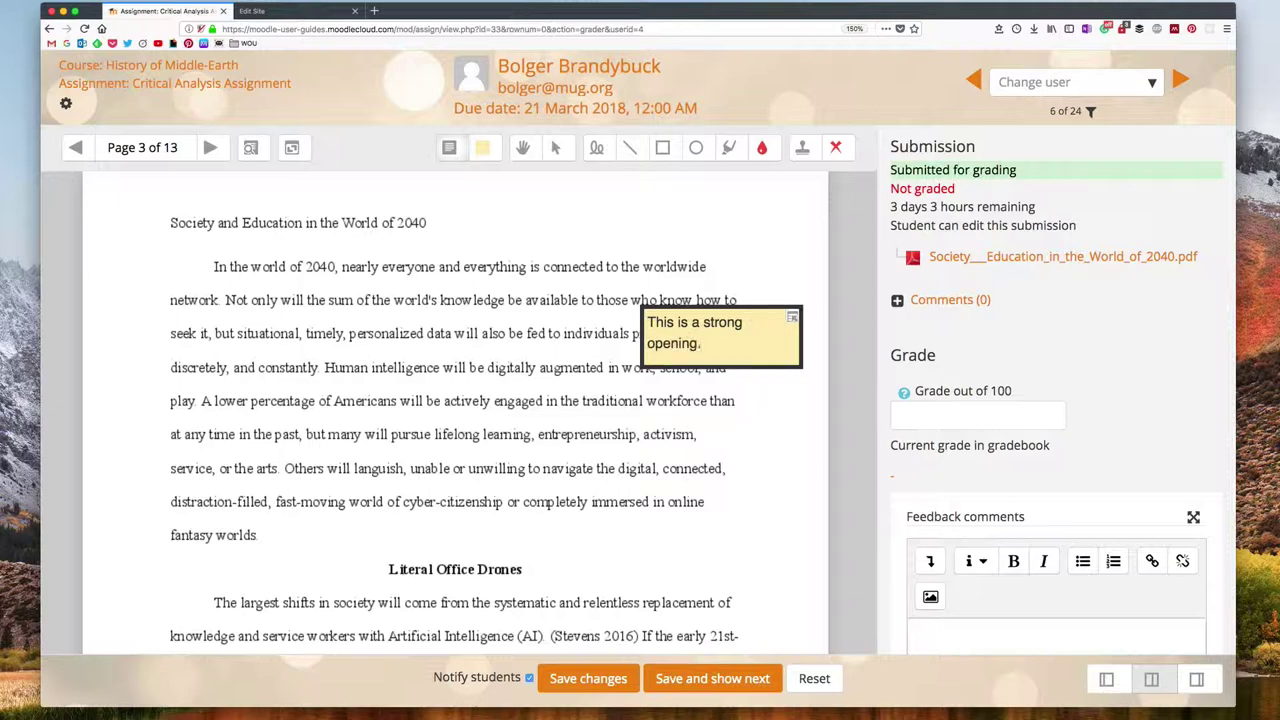
pyautogui.click(466, 264)
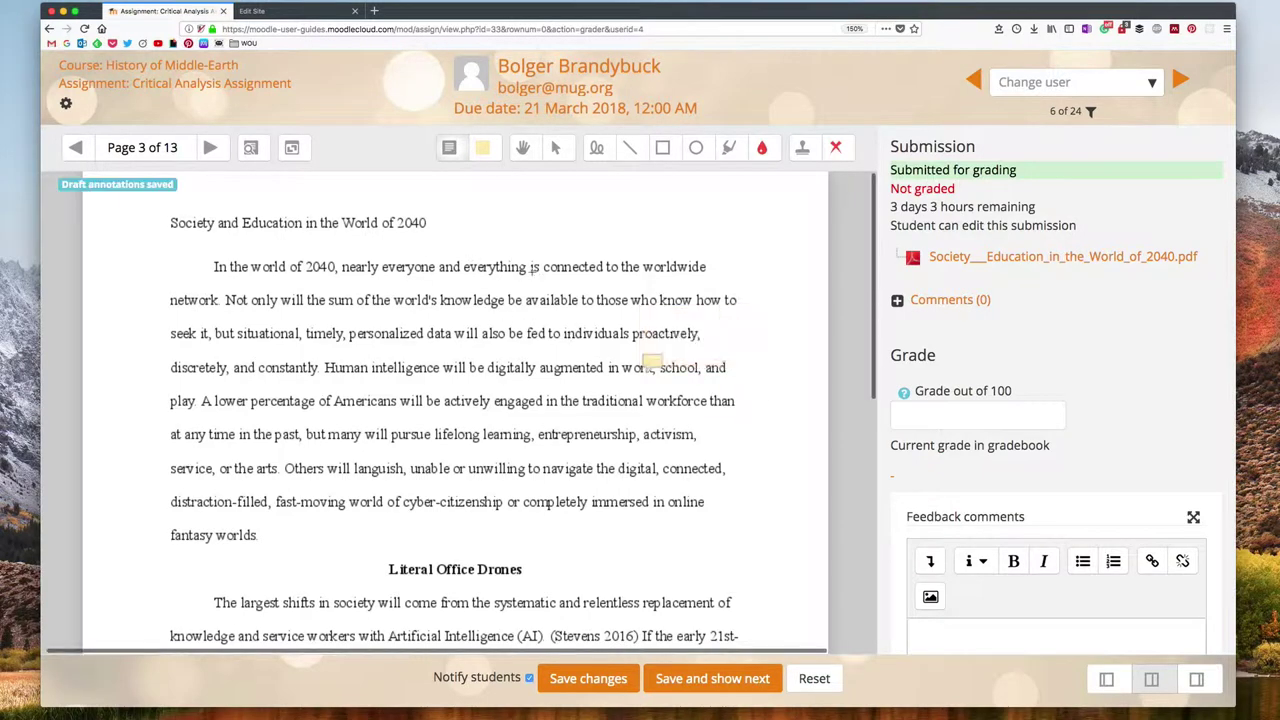
# - Expand the collapsed comment on the first paragraph to read its text, and collapse it again
pyautogui.click(650, 362)
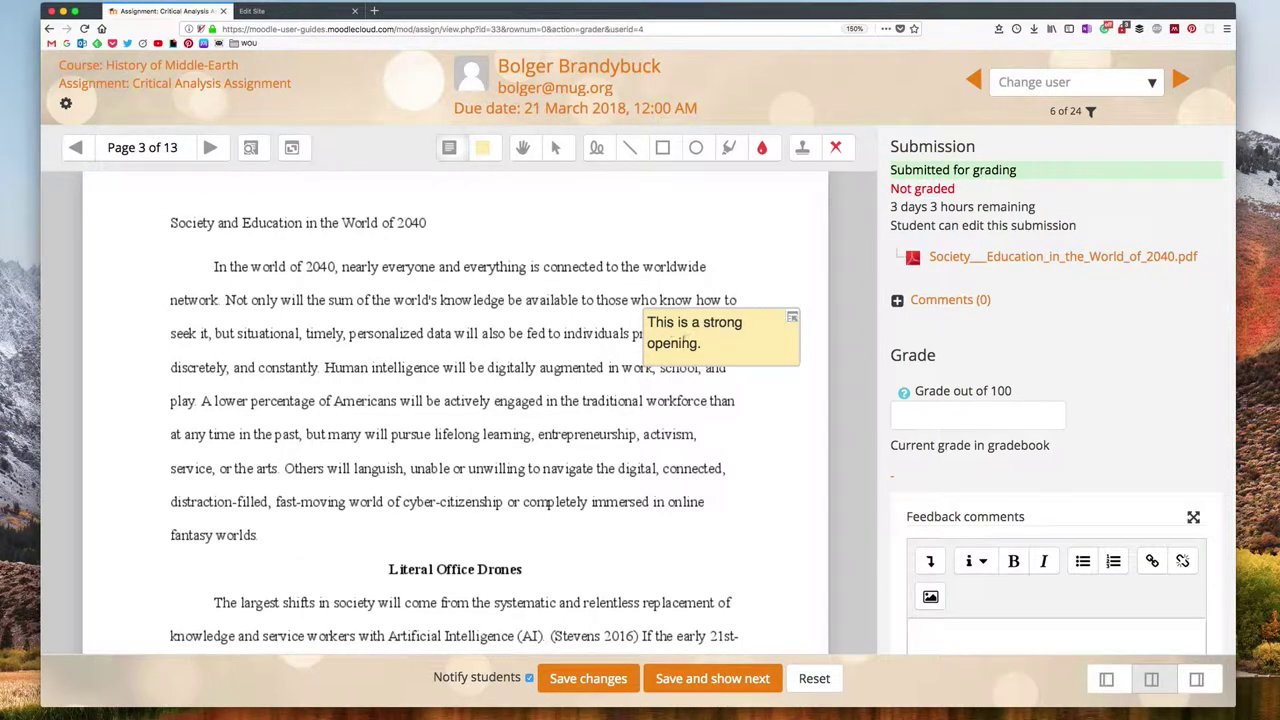
pyautogui.click(566, 294)
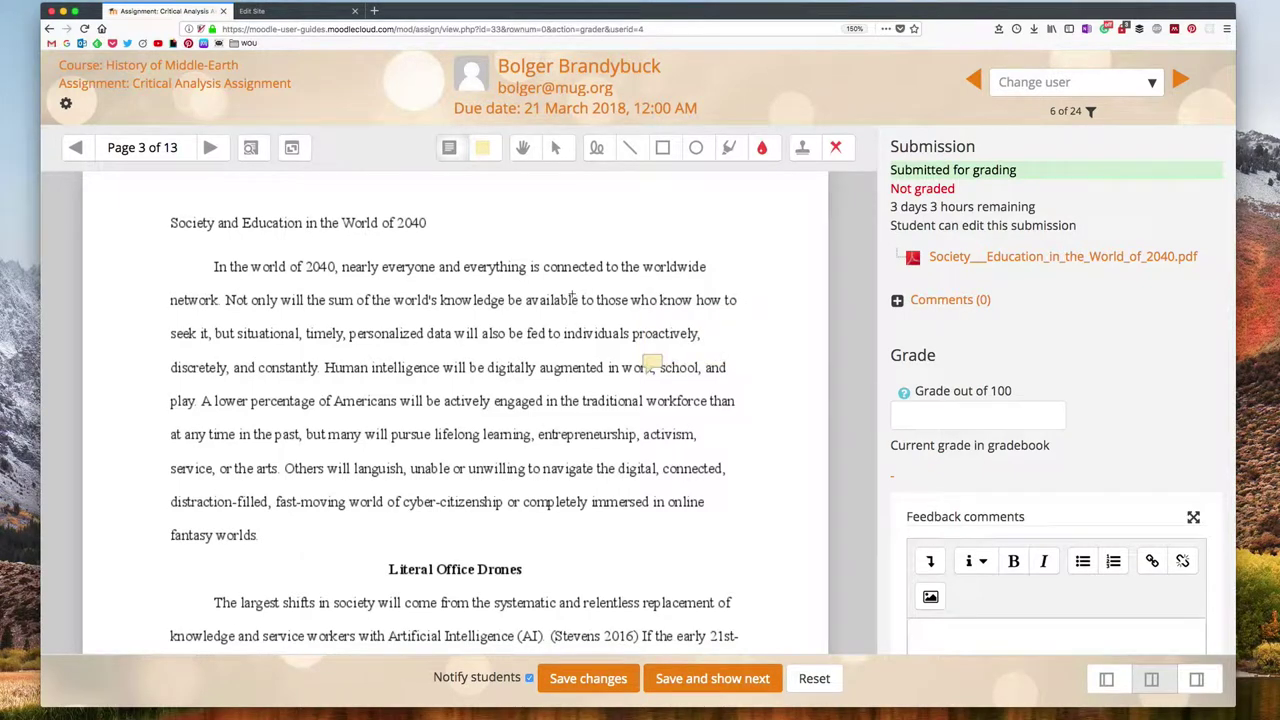
pyautogui.click(650, 362)
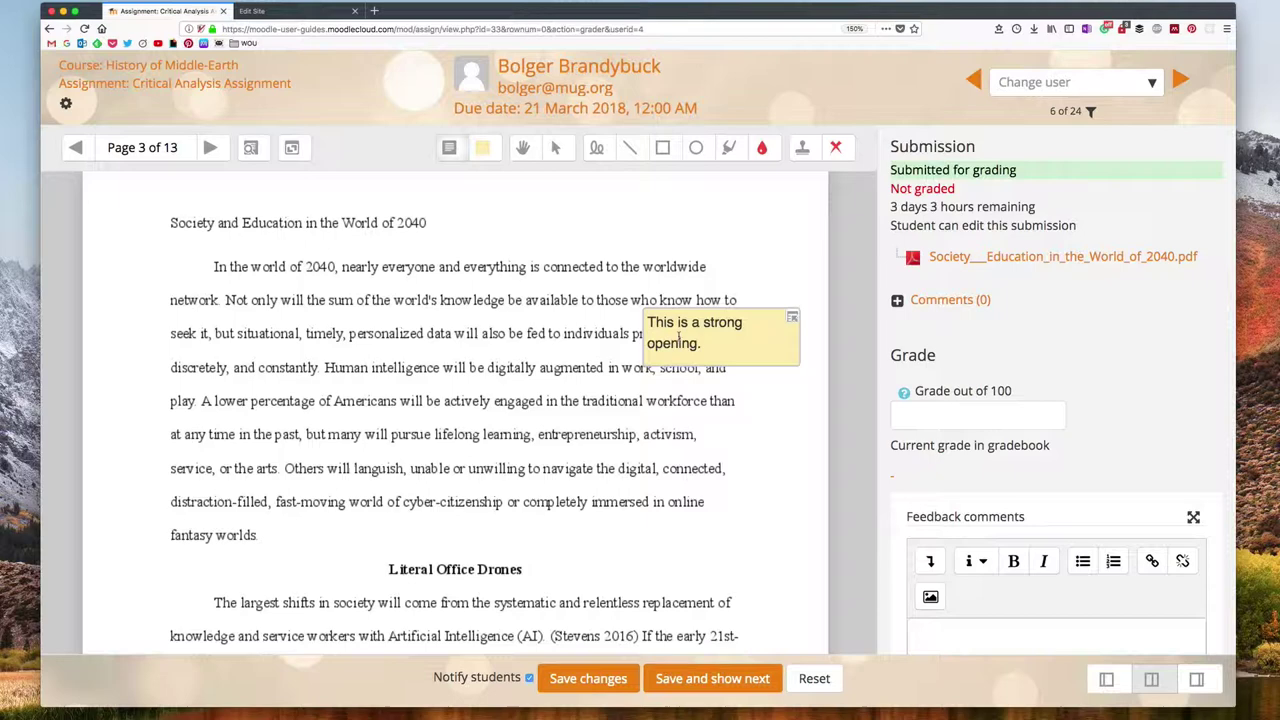
pyautogui.click(330, 165)
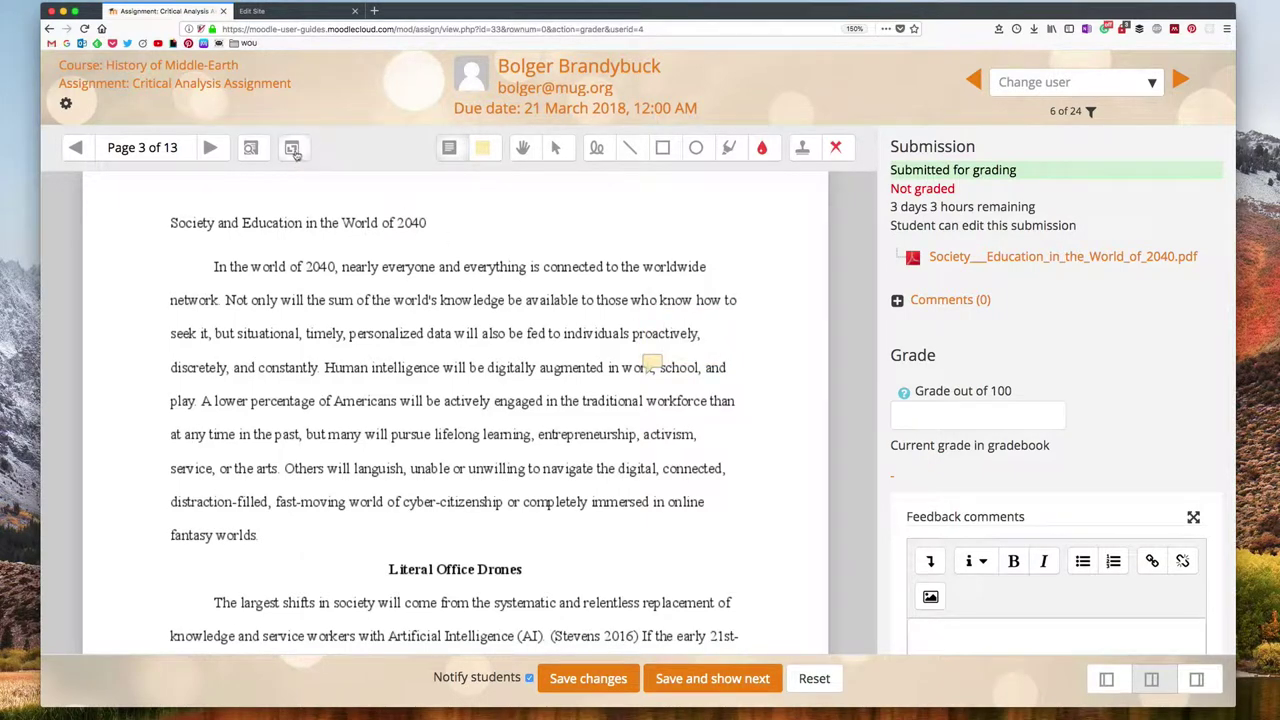
# - Toggle the collapsed display of comments, leaving the comments on the page fully expanded
pyautogui.click(293, 150)
pyautogui.click(295, 152)
pyautogui.click(295, 152)
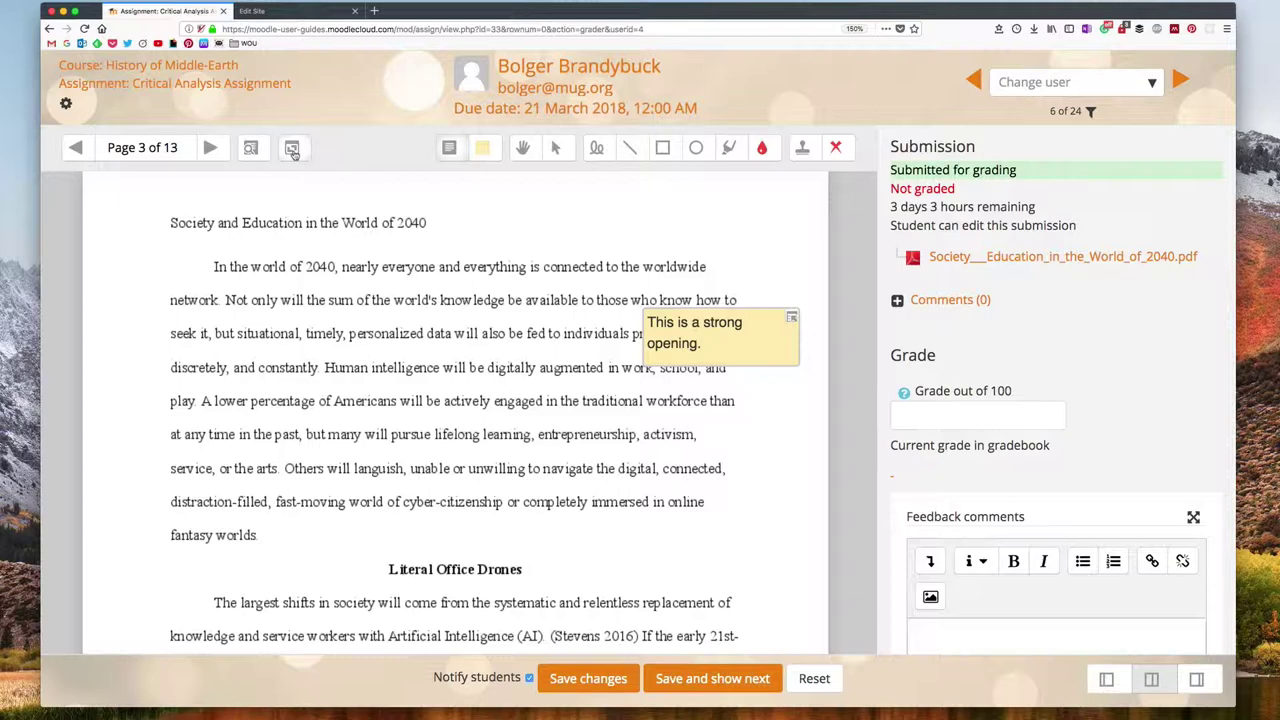
# - Move the comment up to the first line of the paragraph and add its text to the quicklist
pyautogui.moveTo(744, 358); pyautogui.dragTo(737, 290)
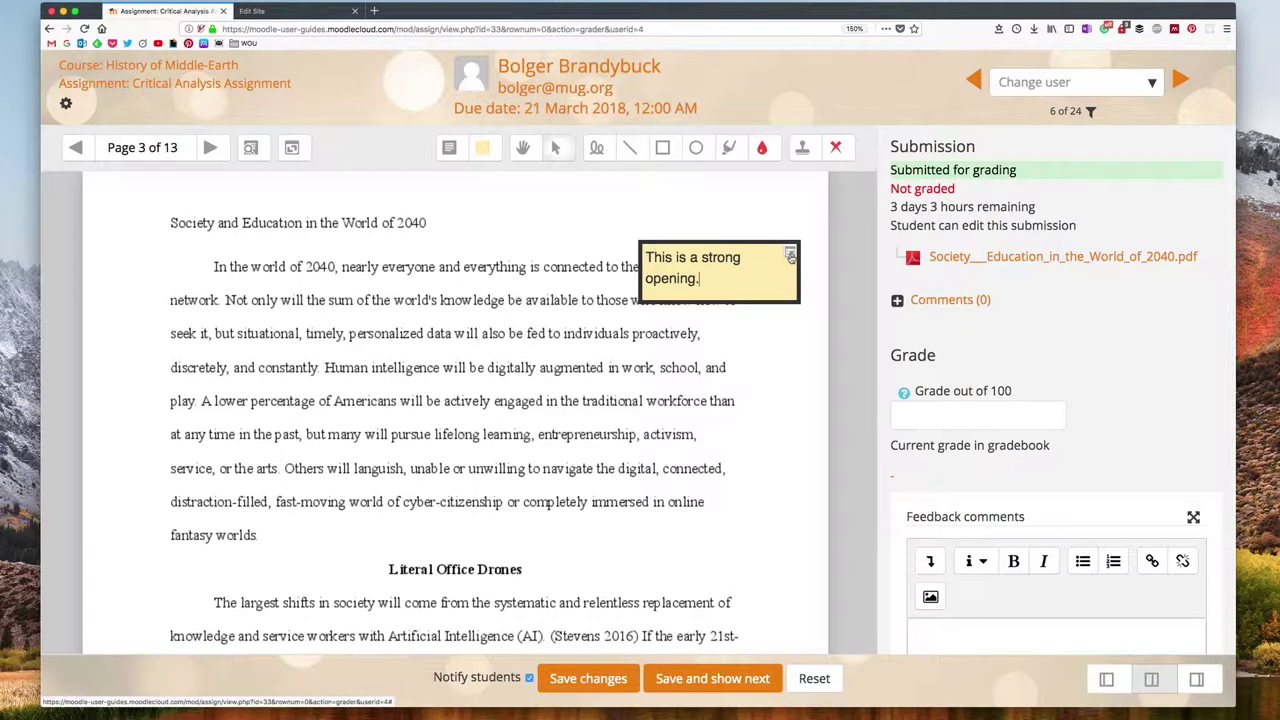
pyautogui.click(790, 256)
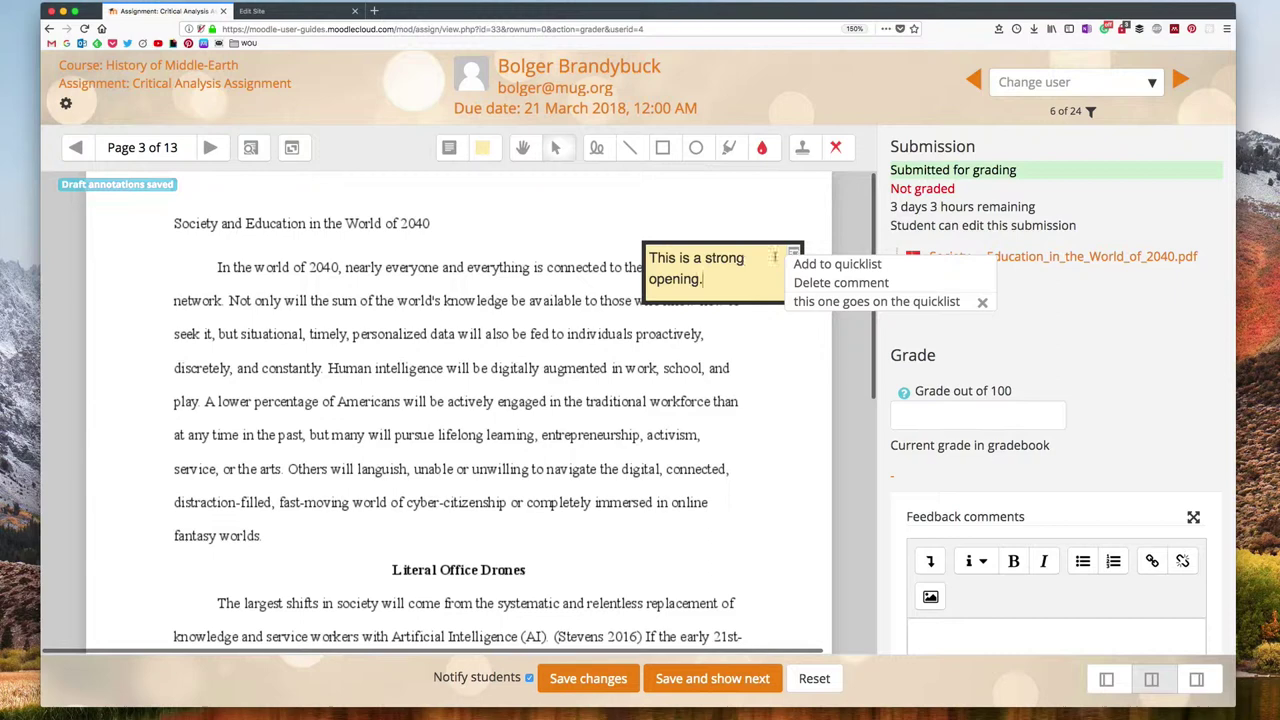
pyautogui.click(788, 281)
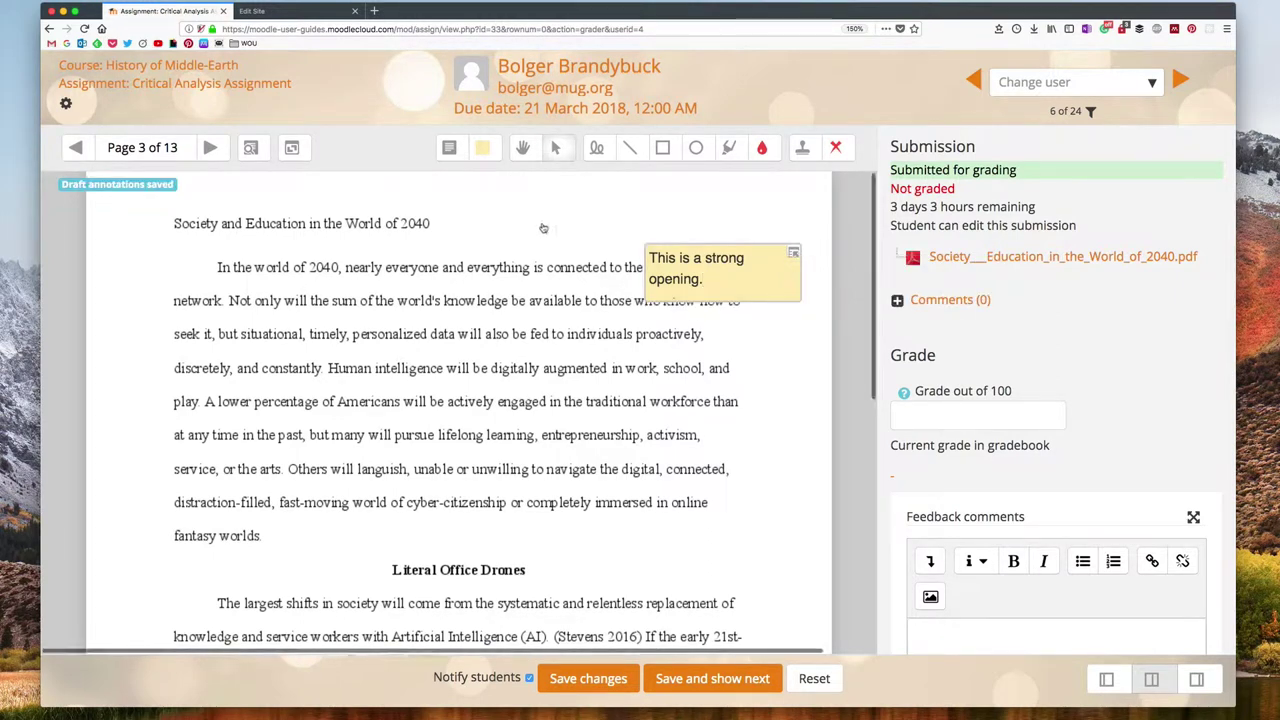
# - Place a second comment in green over the opening line and fill it with the quicklist entry "This is a strong opening."
pyautogui.click(482, 150)
pyautogui.click(488, 271)
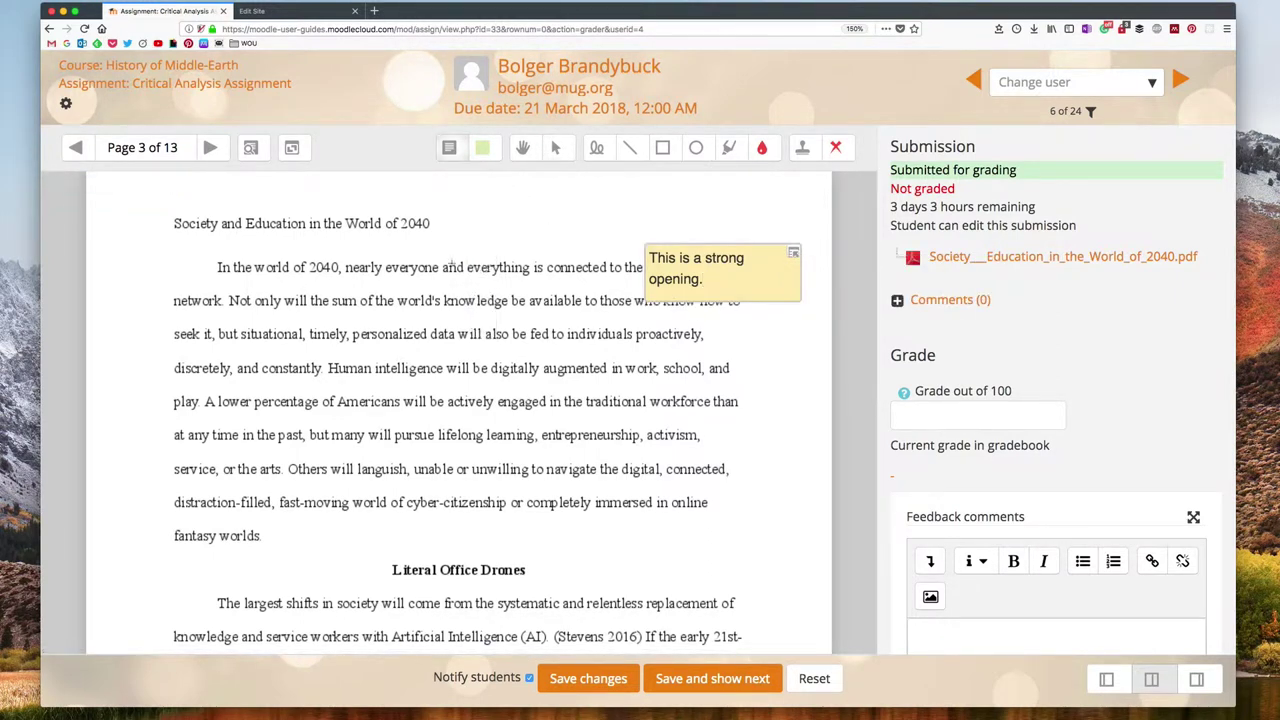
pyautogui.moveTo(400, 245)
pyautogui.mouseDown()
pyautogui.moveTo(449, 300)
pyautogui.moveTo(557, 303)
pyautogui.mouseUp()
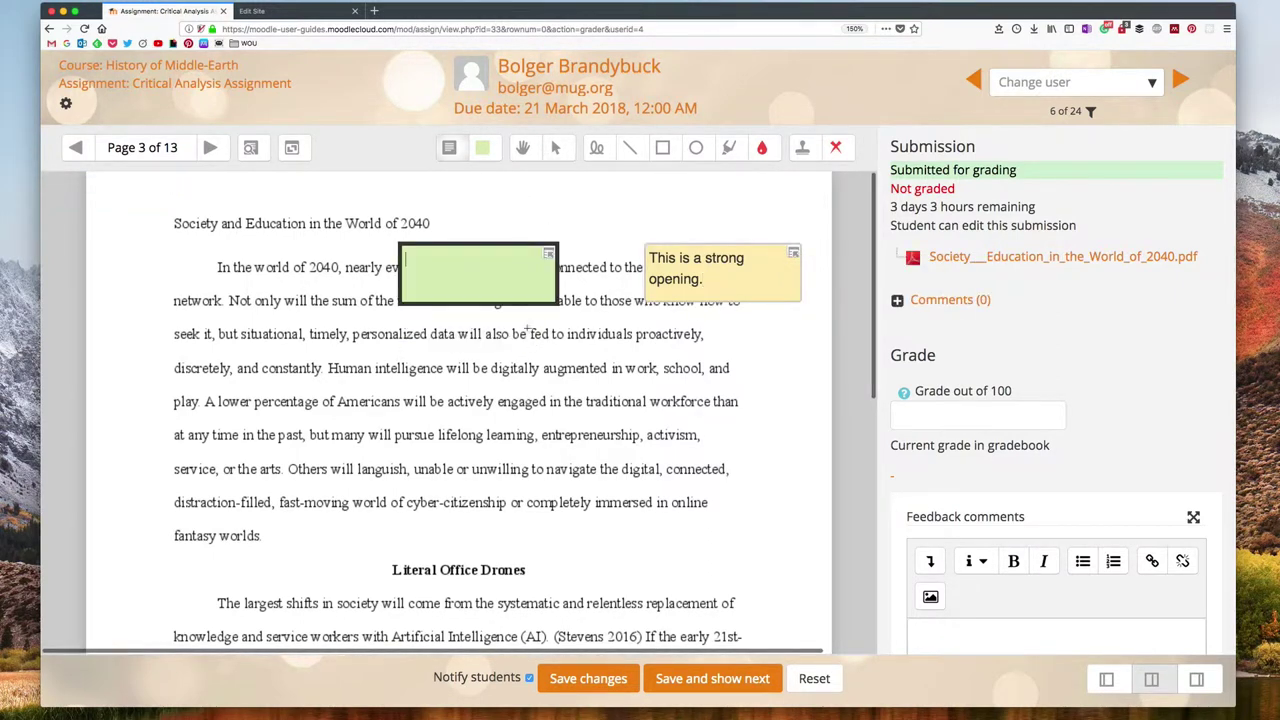
pyautogui.click(548, 257)
pyautogui.click(597, 326)
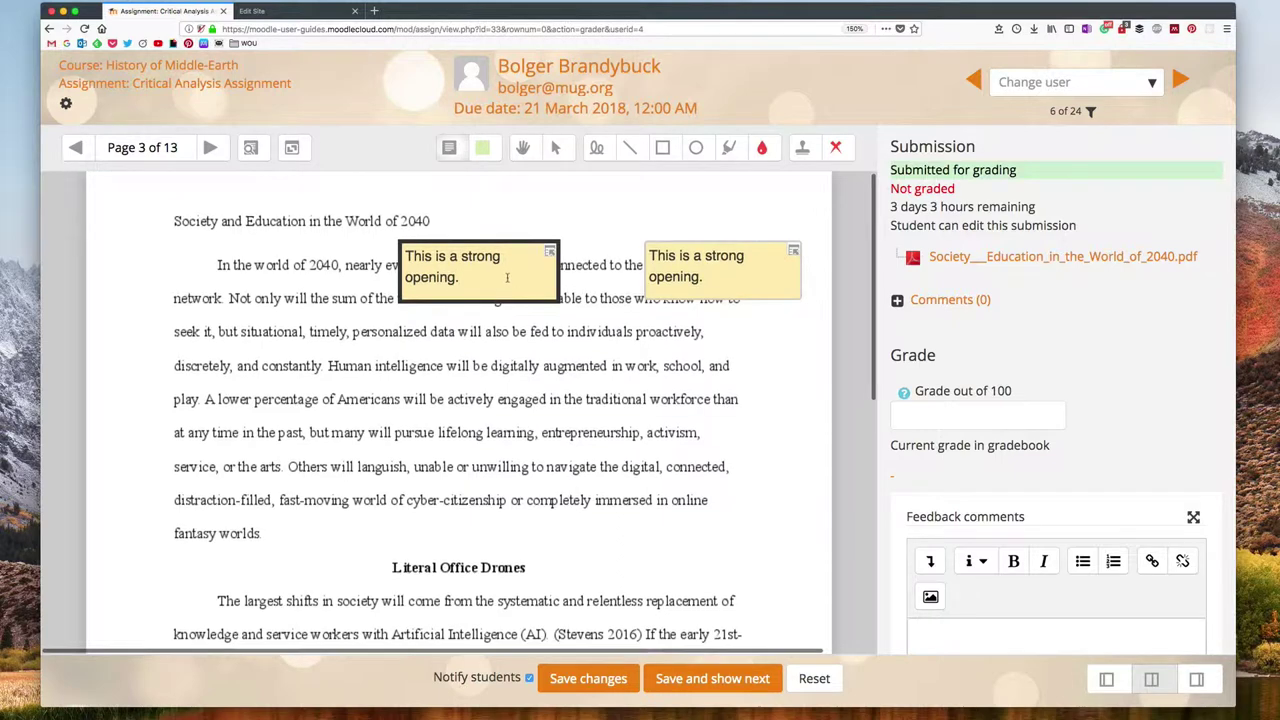
# - Delete the second comment that was filled from the quicklist
pyautogui.click(550, 250)
pyautogui.click(550, 250)
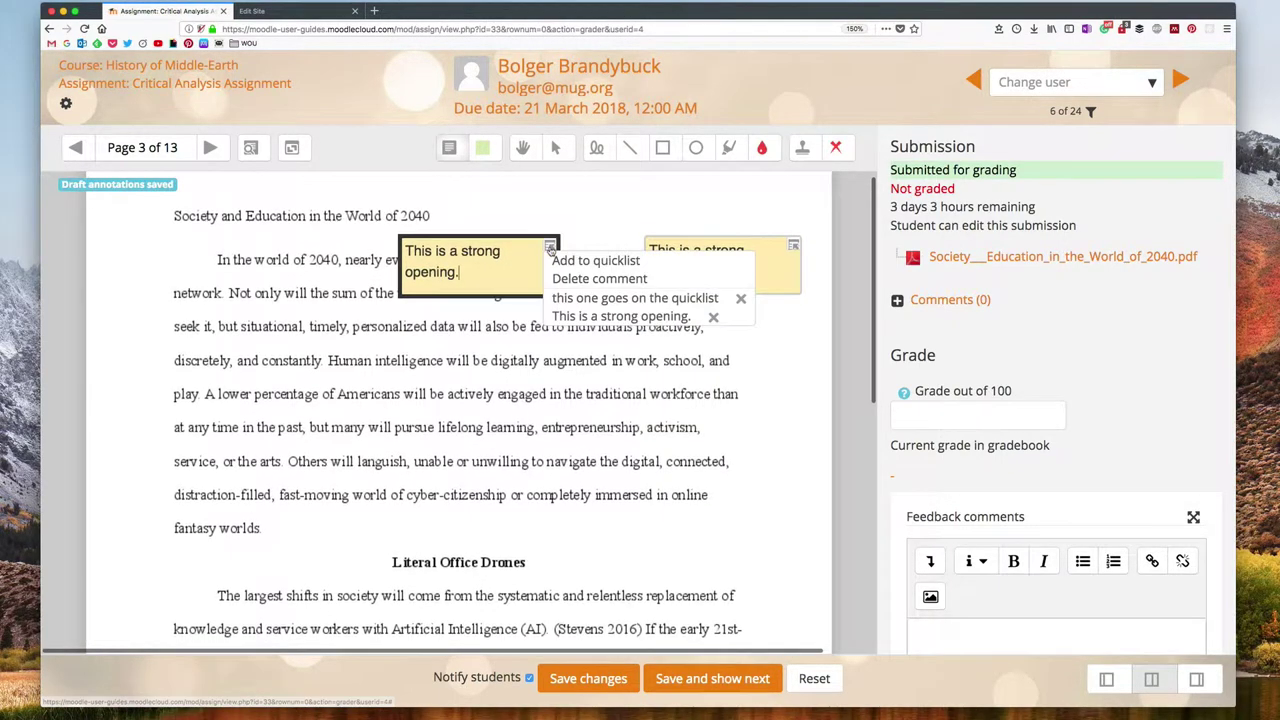
pyautogui.click(562, 277)
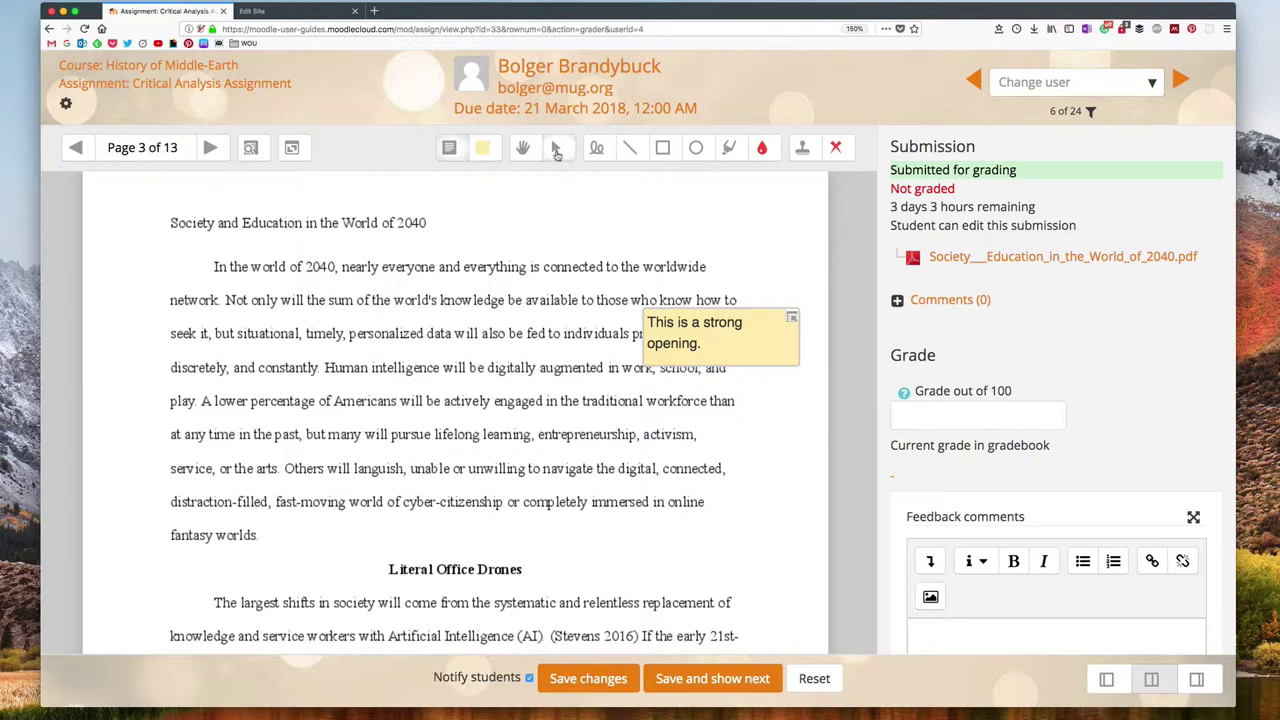
# - Use the Select tool to move the remaining comment onto the paragraph line beginning "discretely, and constantly"
pyautogui.click(557, 149)
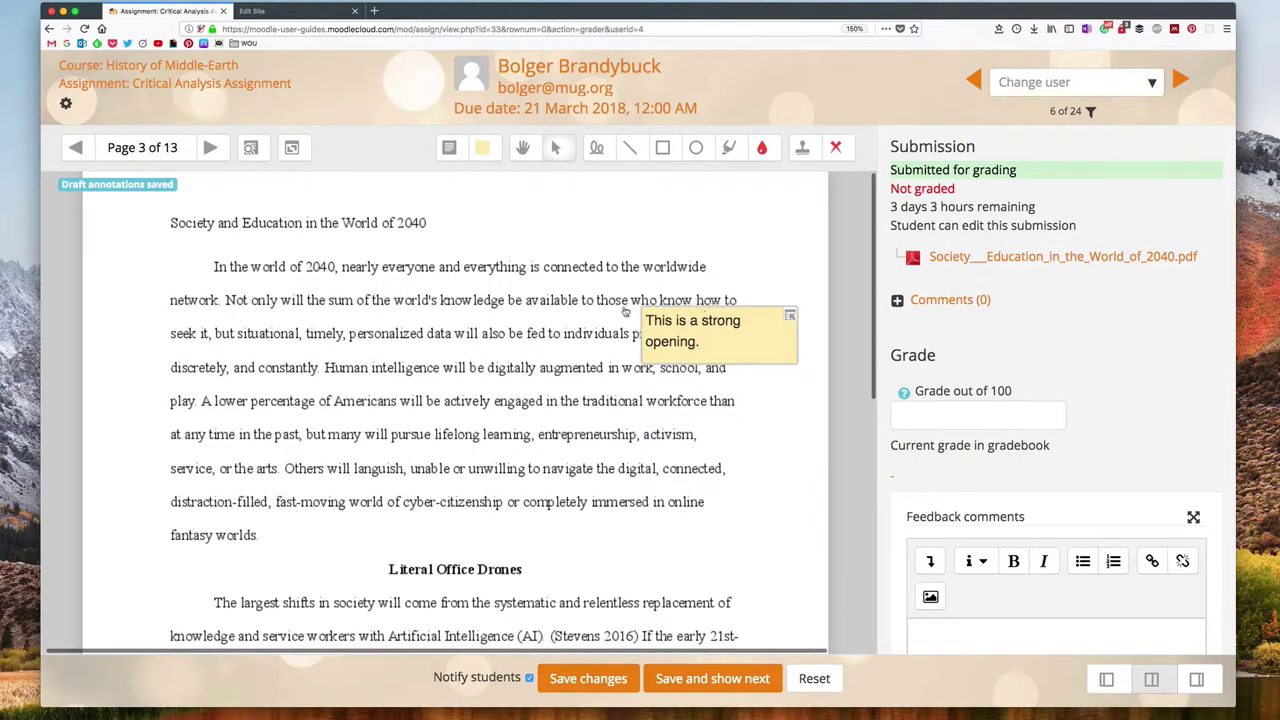
pyautogui.moveTo(706, 309)
pyautogui.mouseDown()
pyautogui.moveTo(420, 281)
pyautogui.moveTo(492, 433)
pyautogui.moveTo(414, 361)
pyautogui.mouseUp()
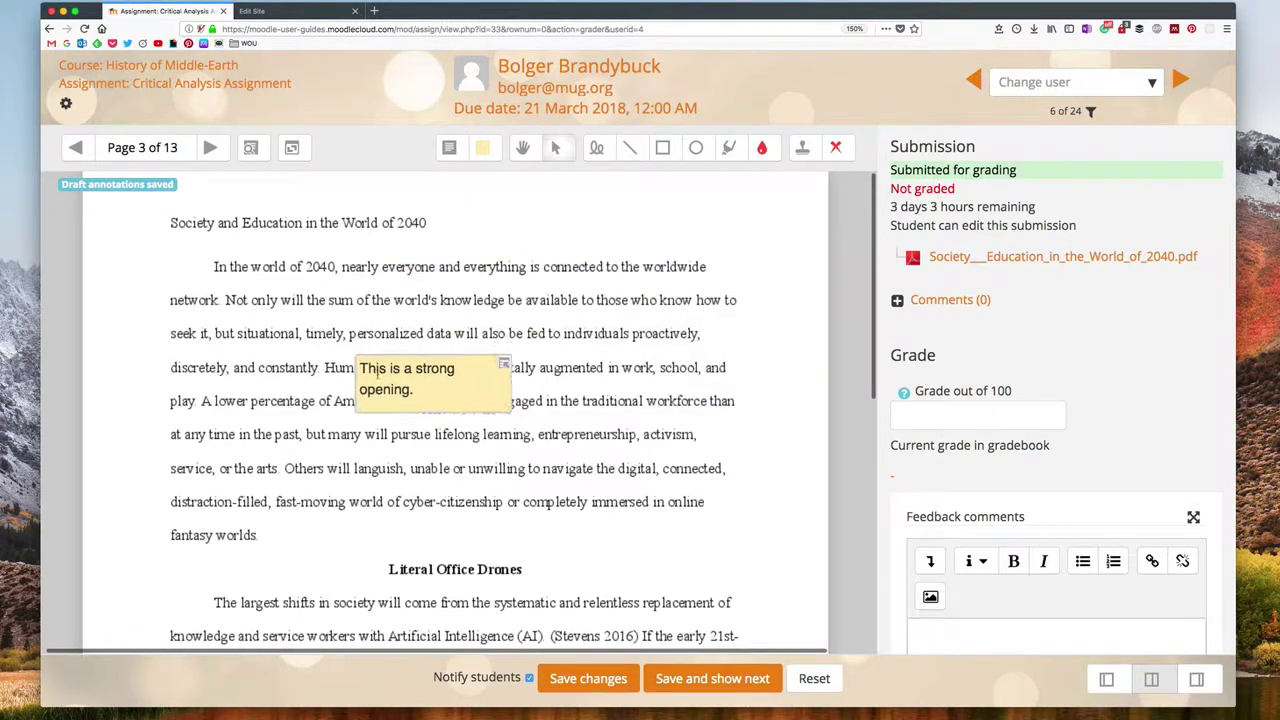
# - Move the "This is a strong opening." comment to the end of the opening paragraph's first line
pyautogui.moveTo(414, 361); pyautogui.dragTo(234, 316)
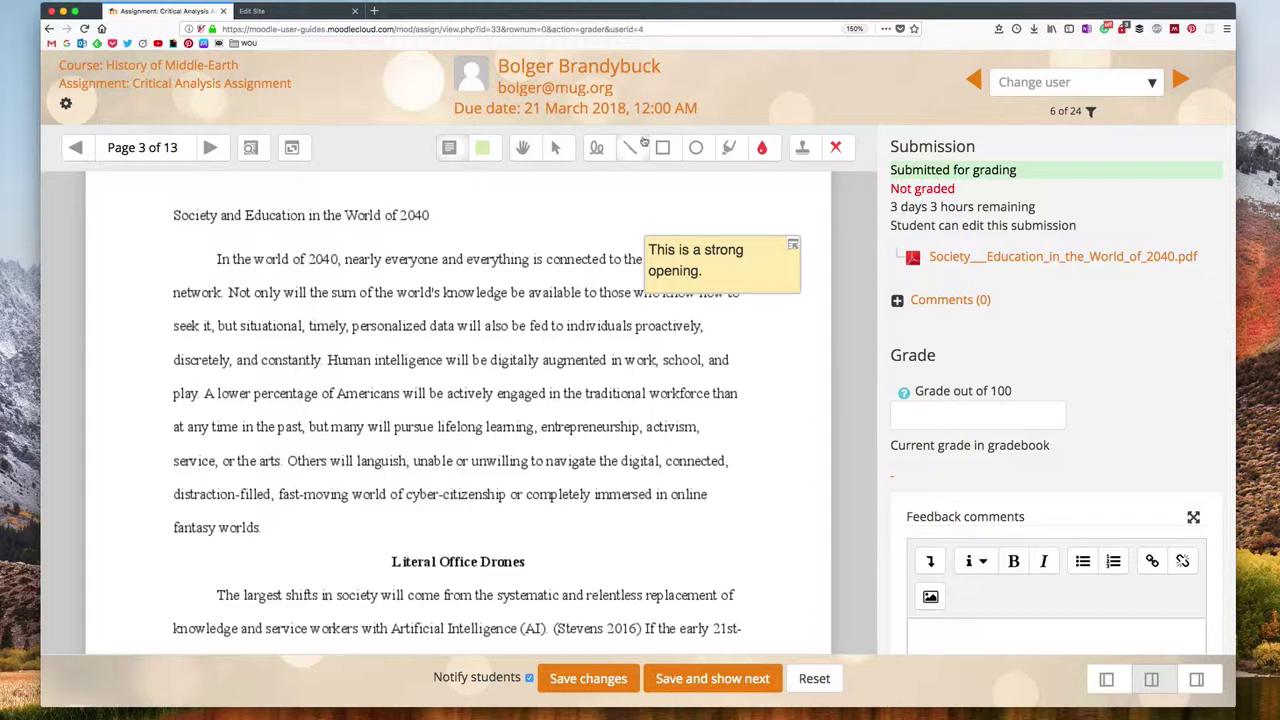
# - Highlight in yellow the first two lines of the paragraph under the "Literal Office Drones" heading
pyautogui.click(729, 148)
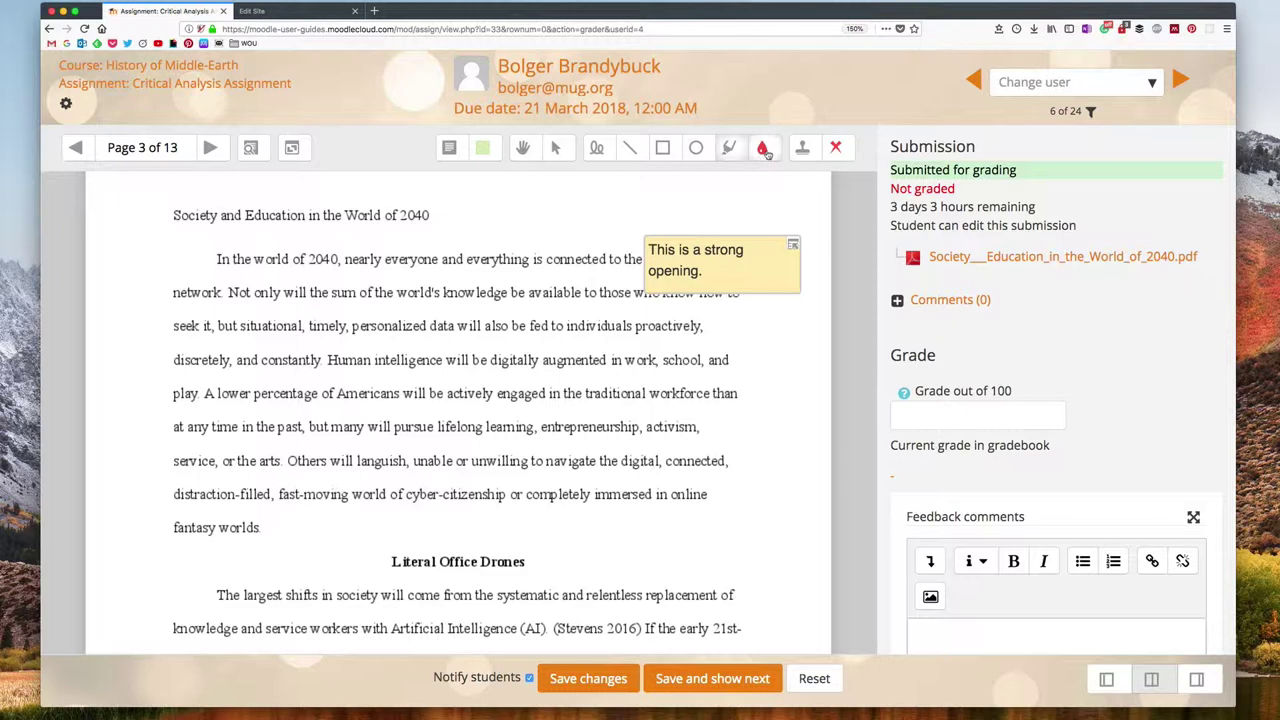
pyautogui.click(765, 149)
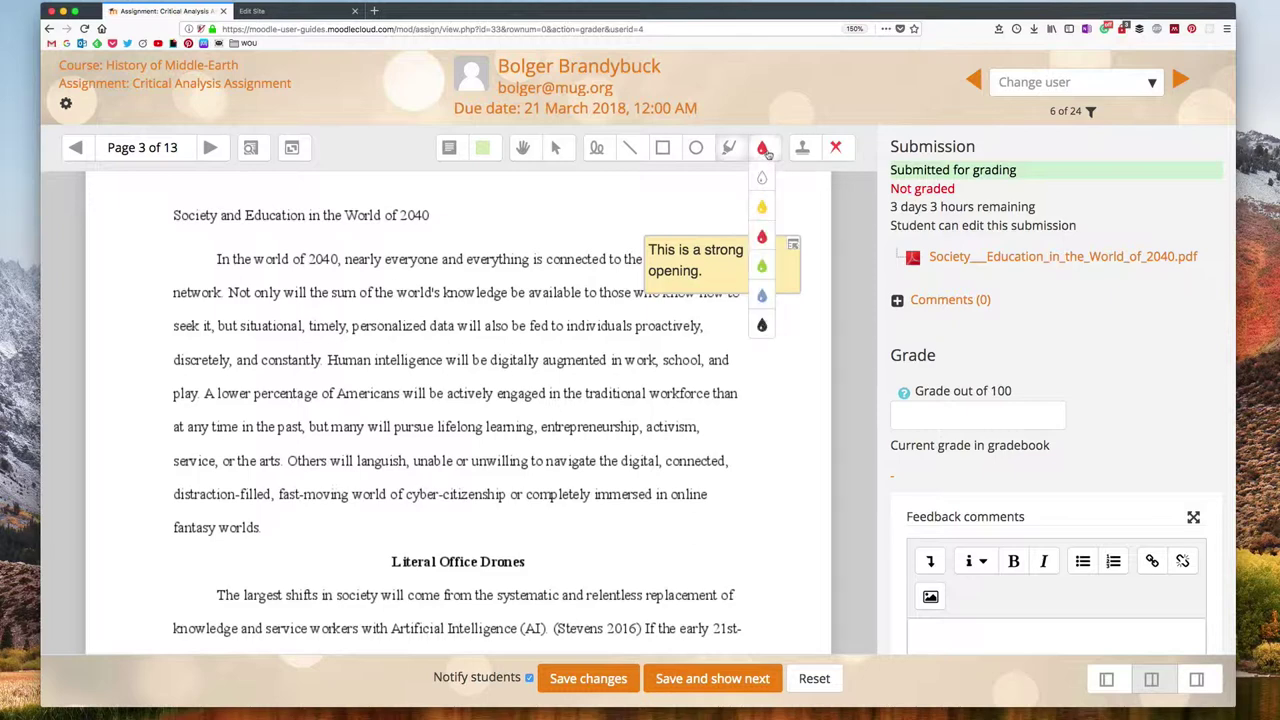
pyautogui.click(763, 208)
pyautogui.scroll(-5, 526, 242)
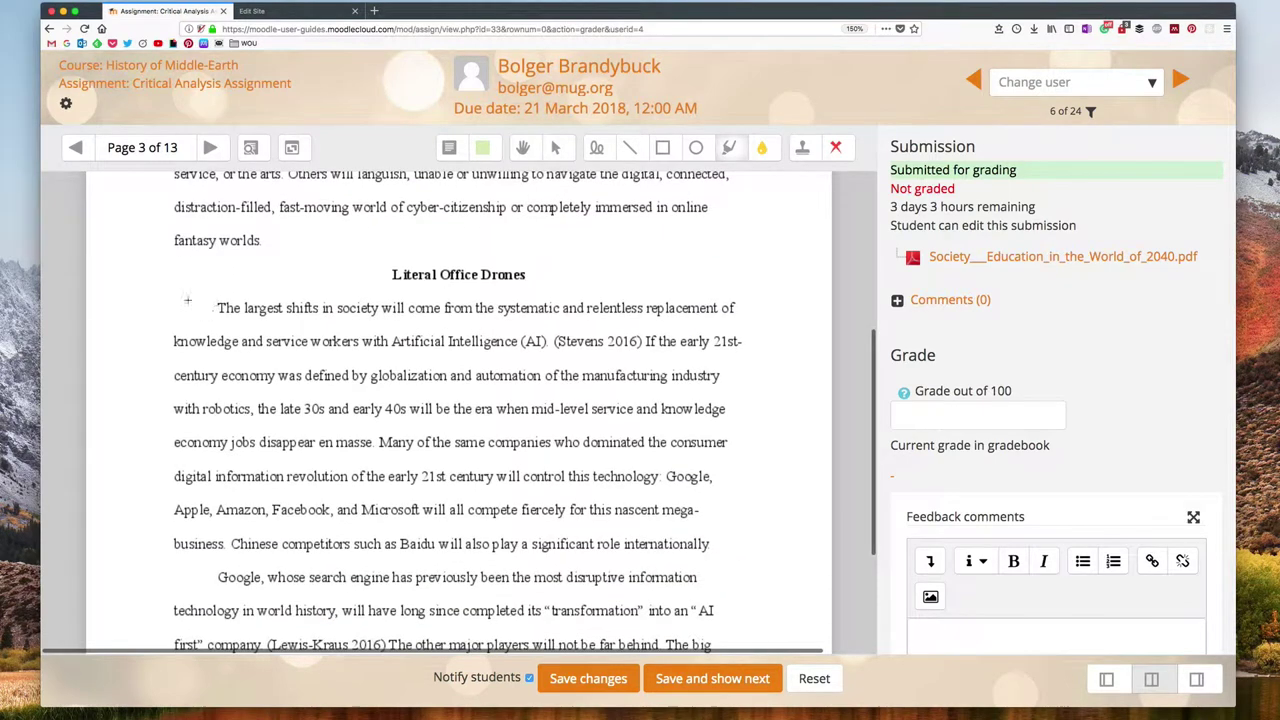
pyautogui.moveTo(216, 308); pyautogui.dragTo(737, 302)
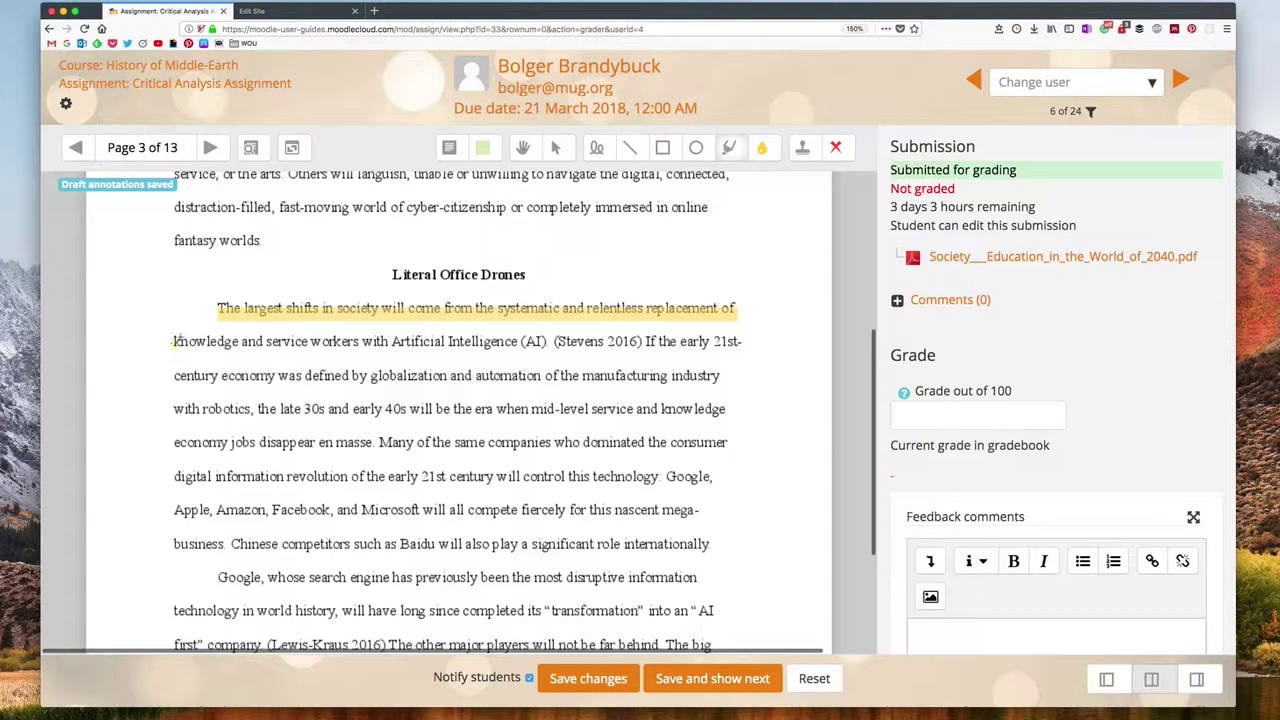
pyautogui.moveTo(173, 341); pyautogui.dragTo(741, 341)
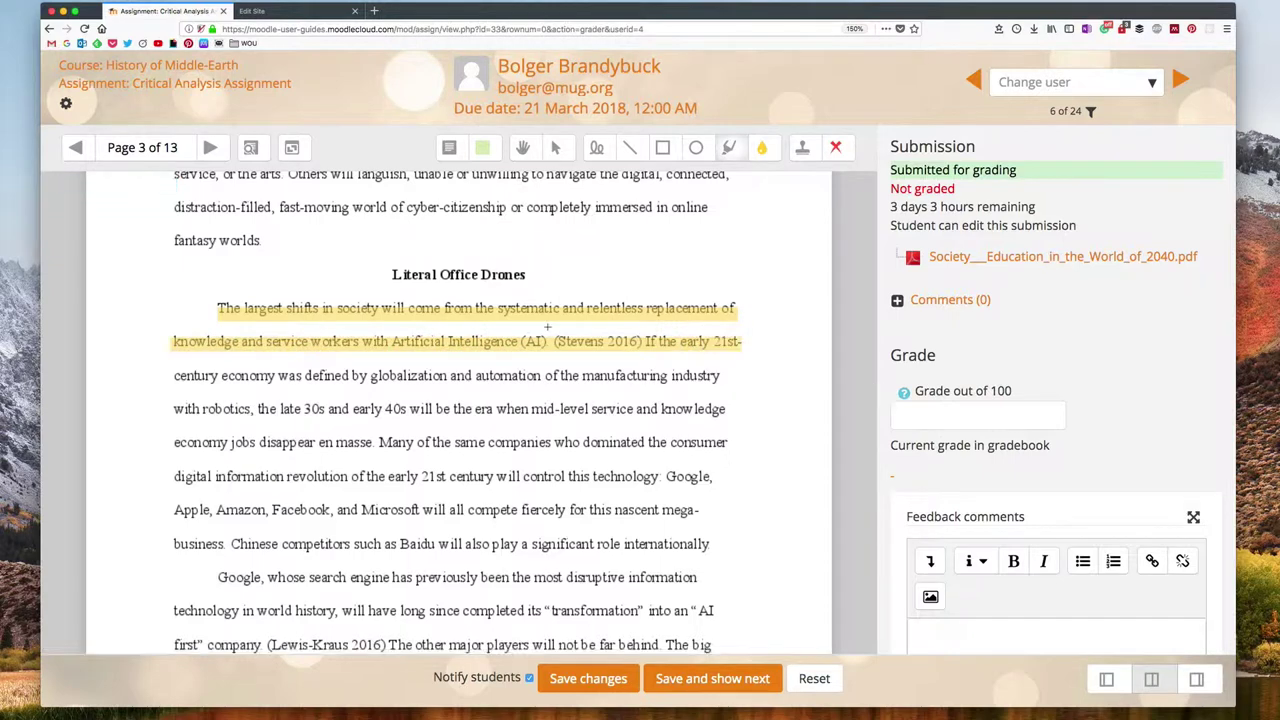
# - Stamp green check marks beside the line ending "consumer", at the Lewis-Kraus citation and after the page's last line
pyautogui.click(845, 151)
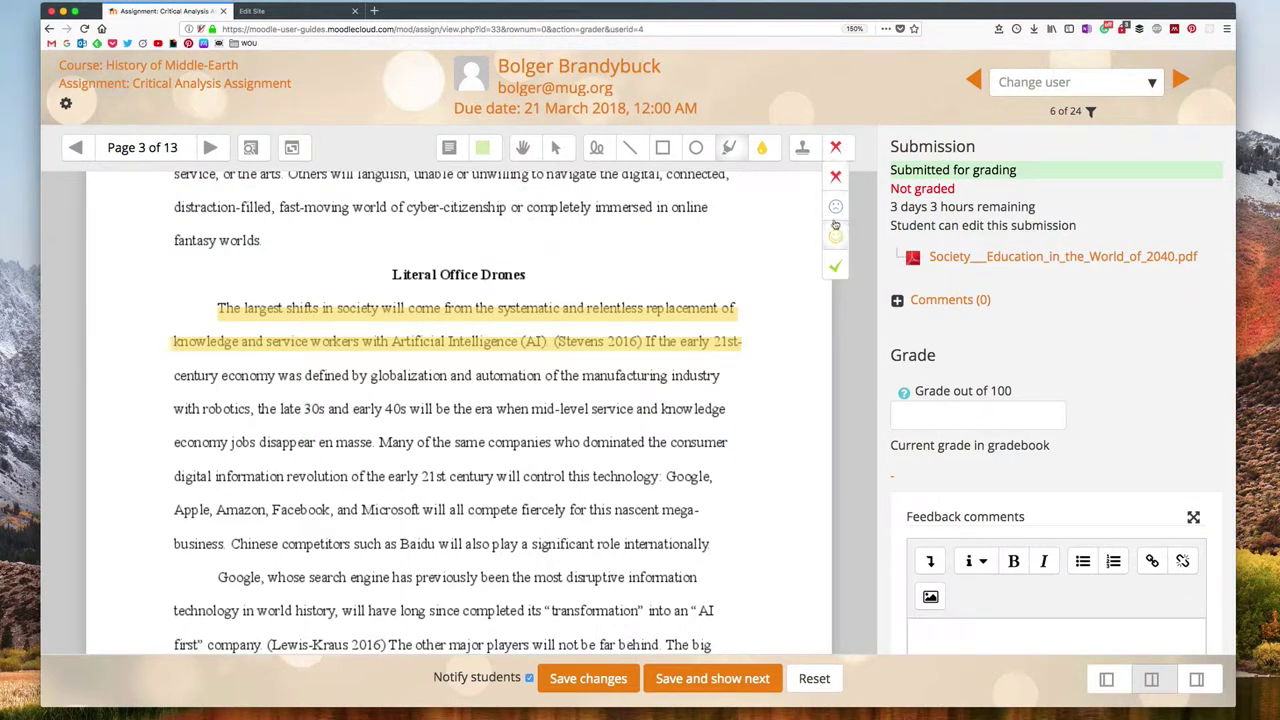
pyautogui.click(835, 266)
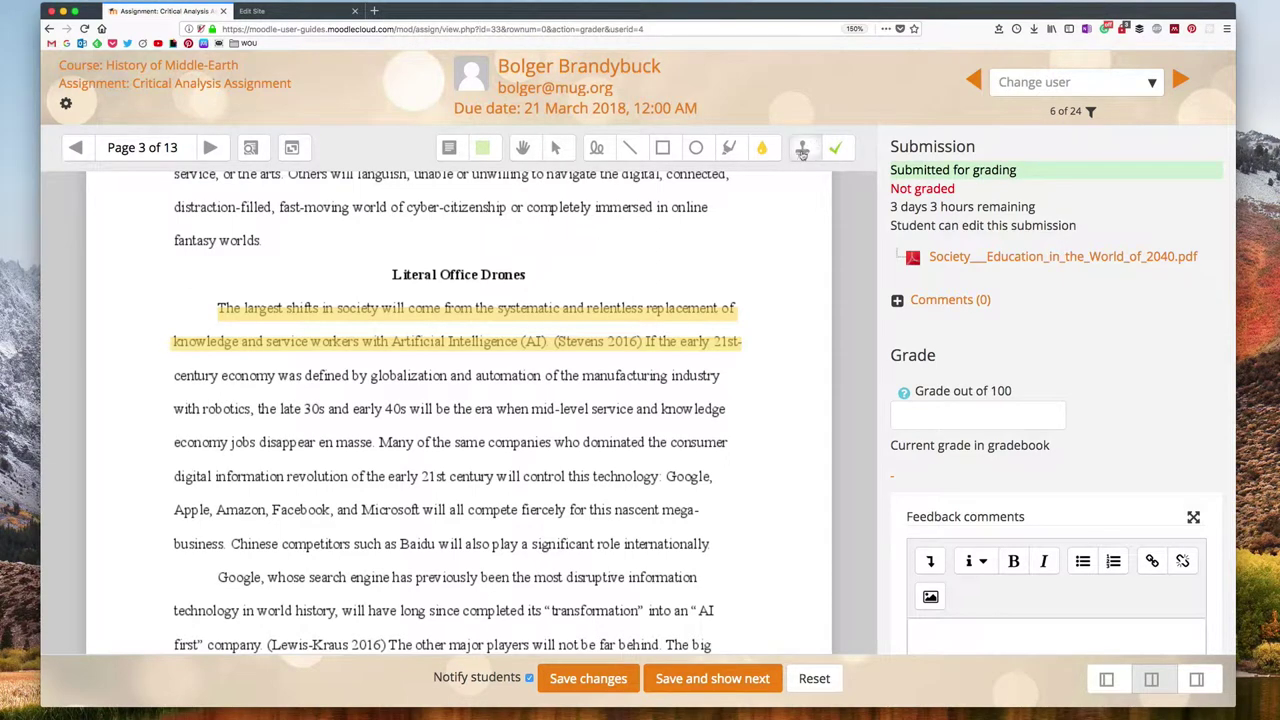
pyautogui.click(722, 438)
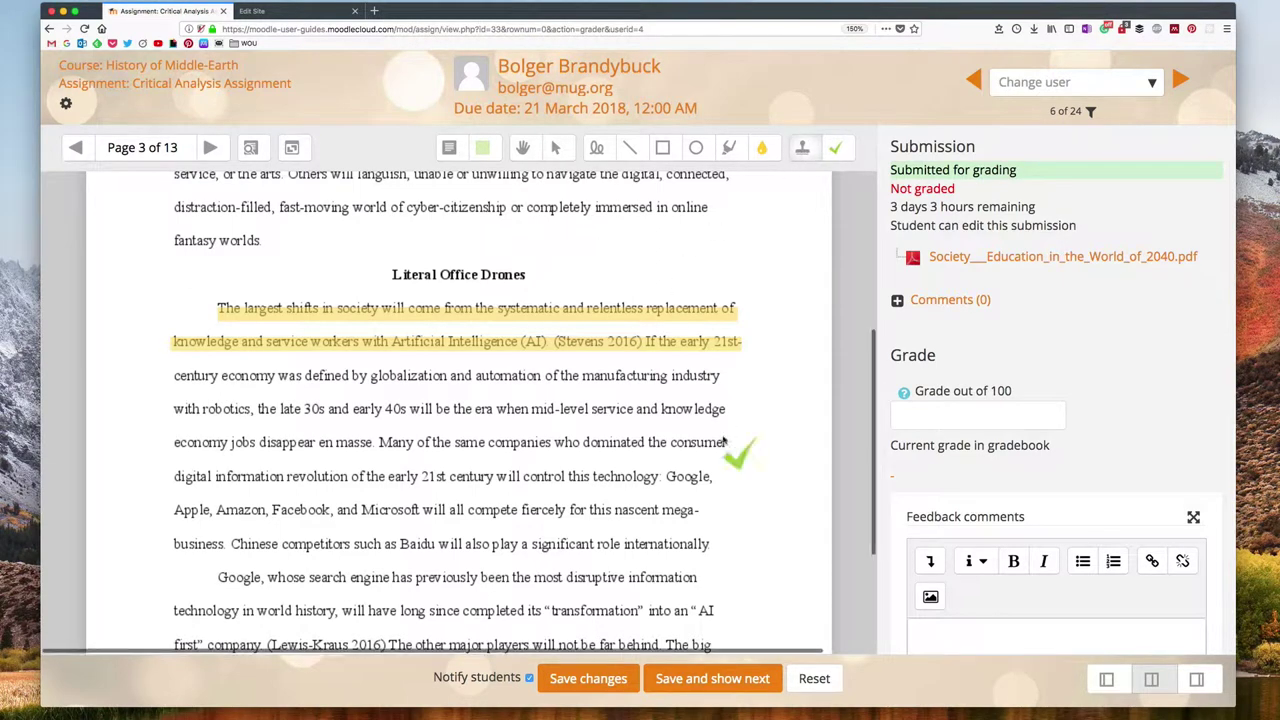
pyautogui.scroll(-1, 610, 467)
pyautogui.scroll(-3, 610, 467)
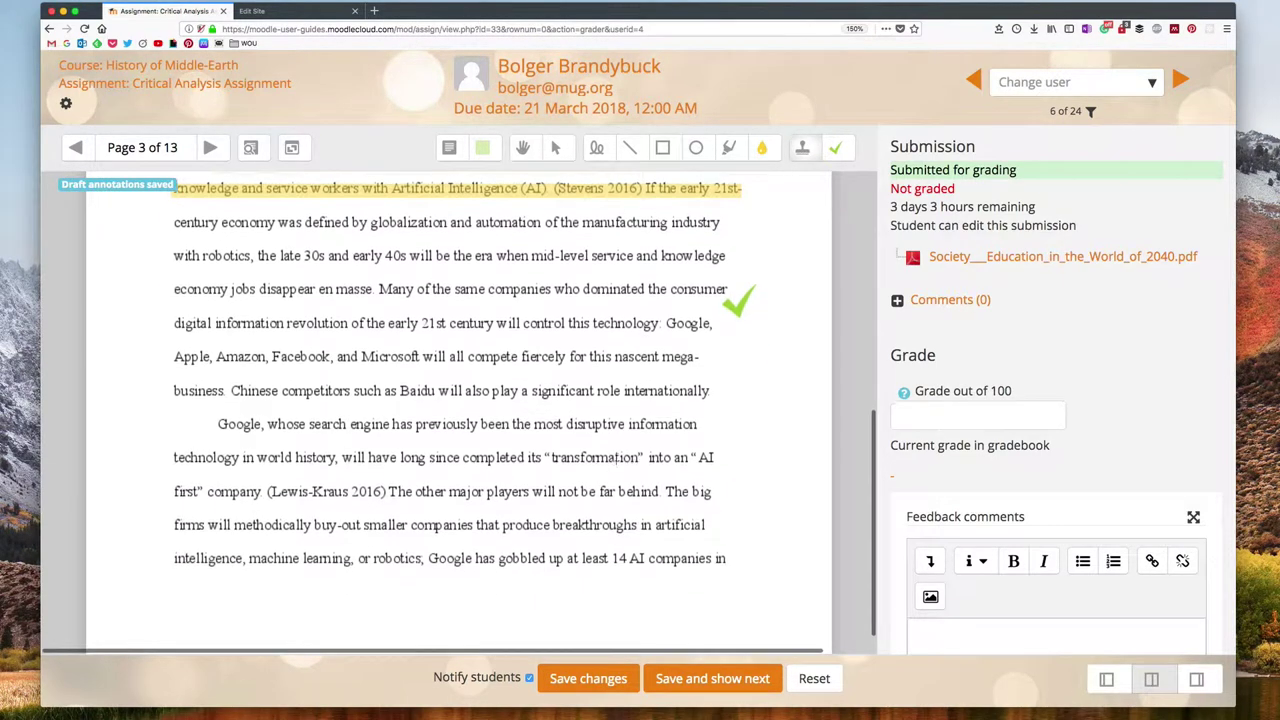
pyautogui.click(266, 475)
pyautogui.click(731, 534)
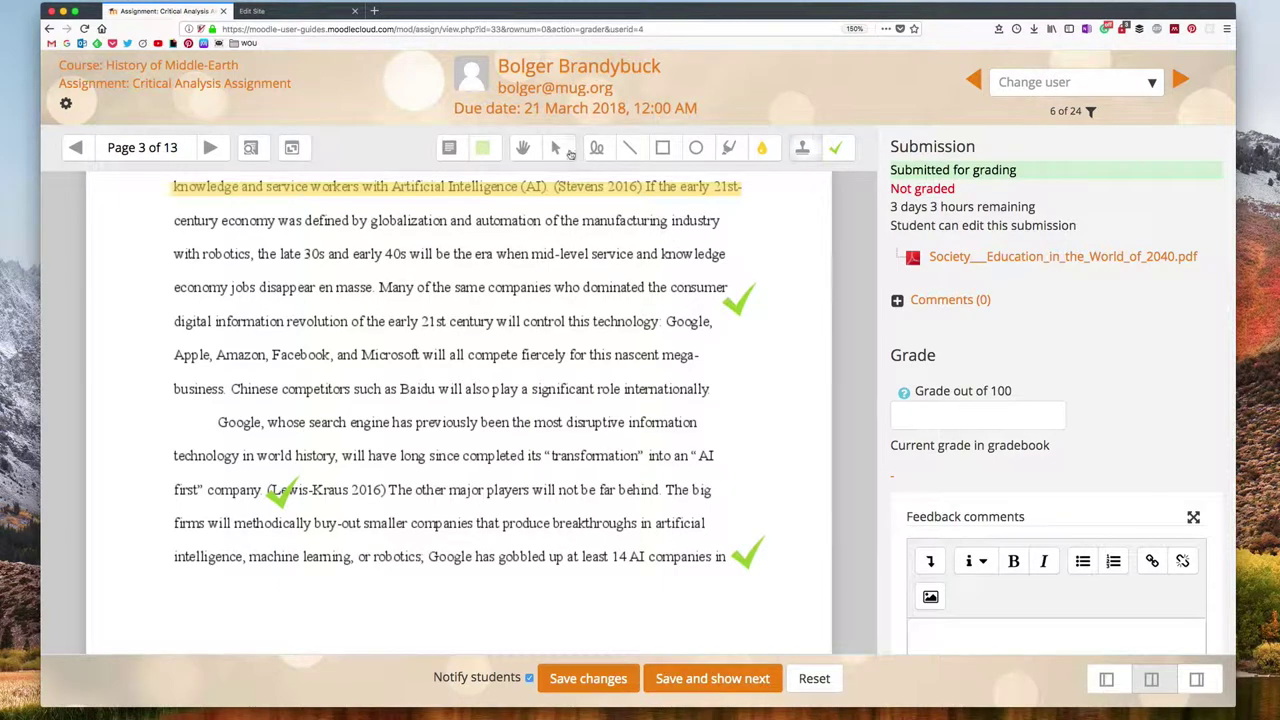
# - Delete the check mark stamps beside the line ending "consumer" and after the page's last line
pyautogui.click(558, 150)
pyautogui.click(740, 302)
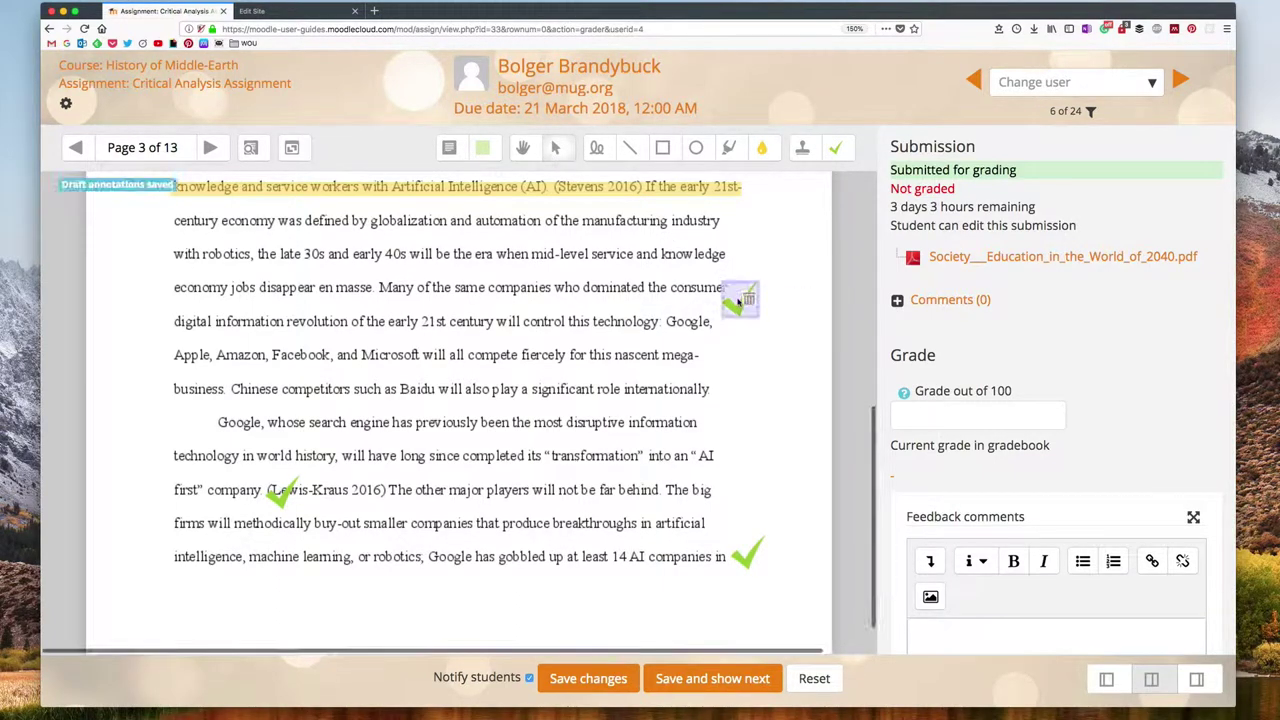
pyautogui.click(748, 300)
pyautogui.moveTo(750, 550); pyautogui.dragTo(720, 340)
pyautogui.click(726, 330)
pyautogui.scroll(1, 705, 320)
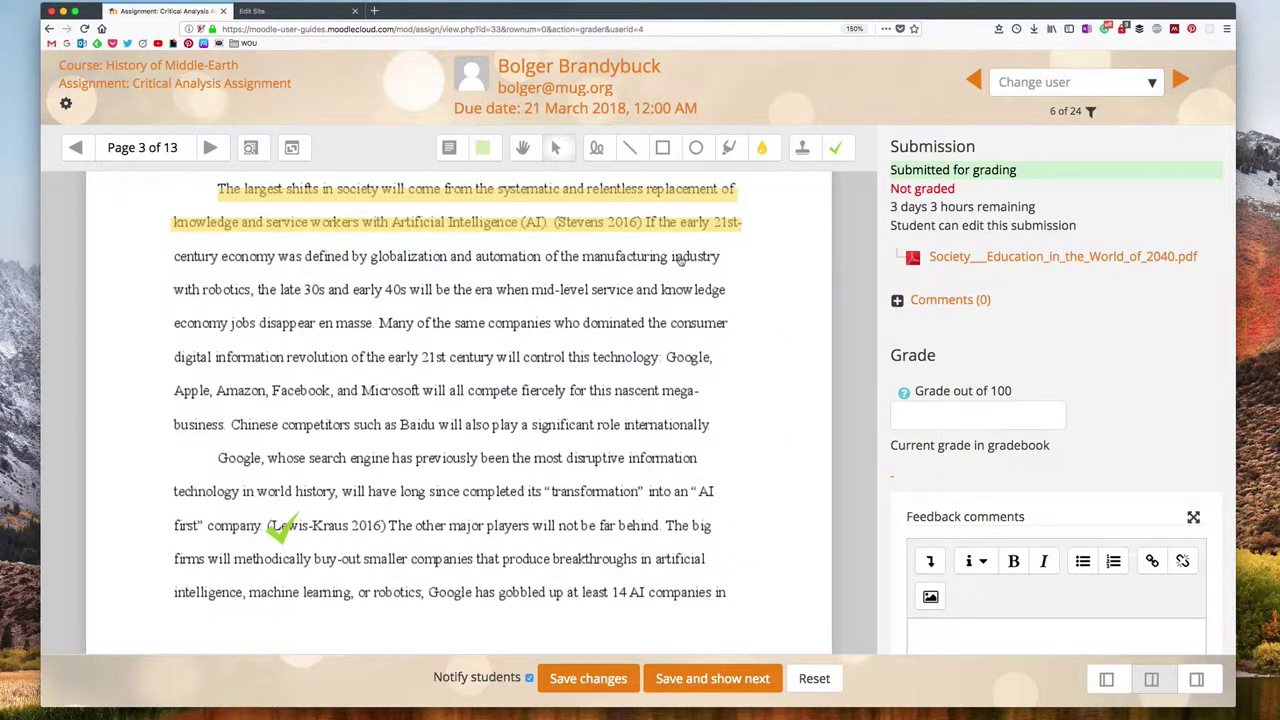
# - Search the document's comments and jump to the comment "This is a strong opening."
pyautogui.click(253, 149)
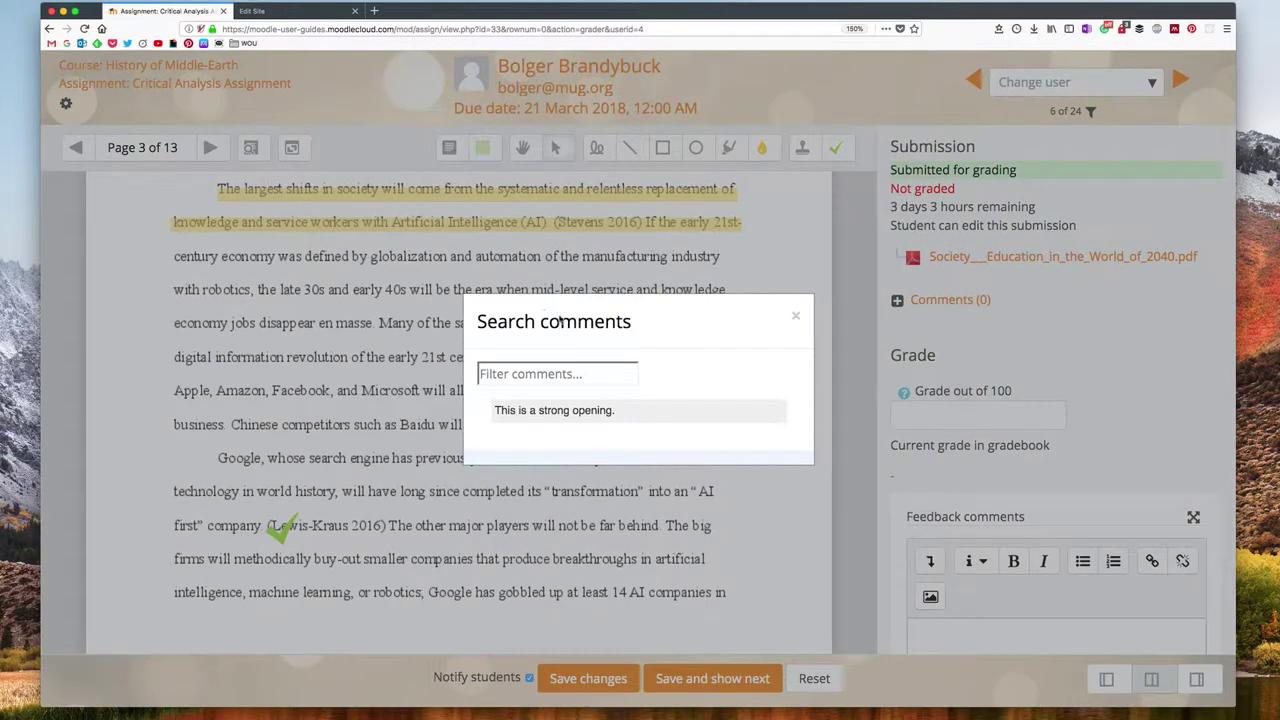
pyautogui.click(588, 416)
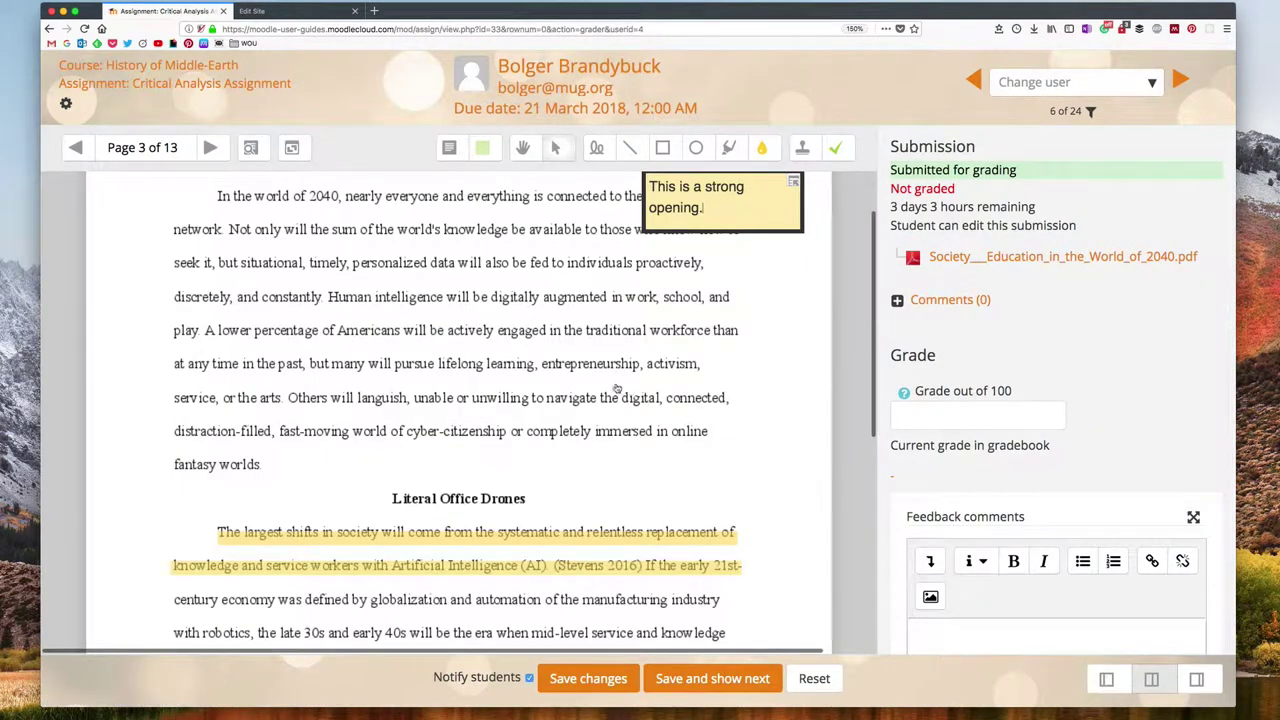
# - Enter a grade of 90 out of 100 and place the cursor in the empty feedback comments box
pyautogui.scroll(-1, 1188, 370)
pyautogui.scroll(-1, 1188, 370)
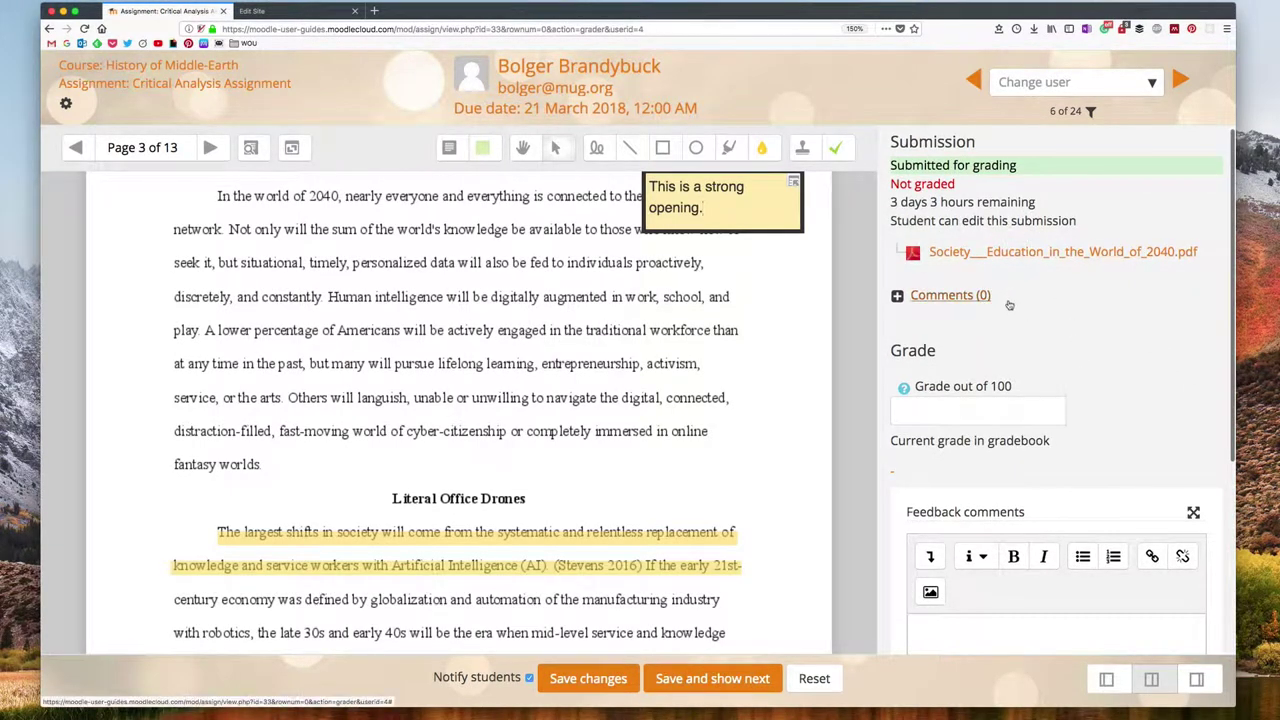
pyautogui.scroll(-3, 1010, 303)
pyautogui.click(974, 297)
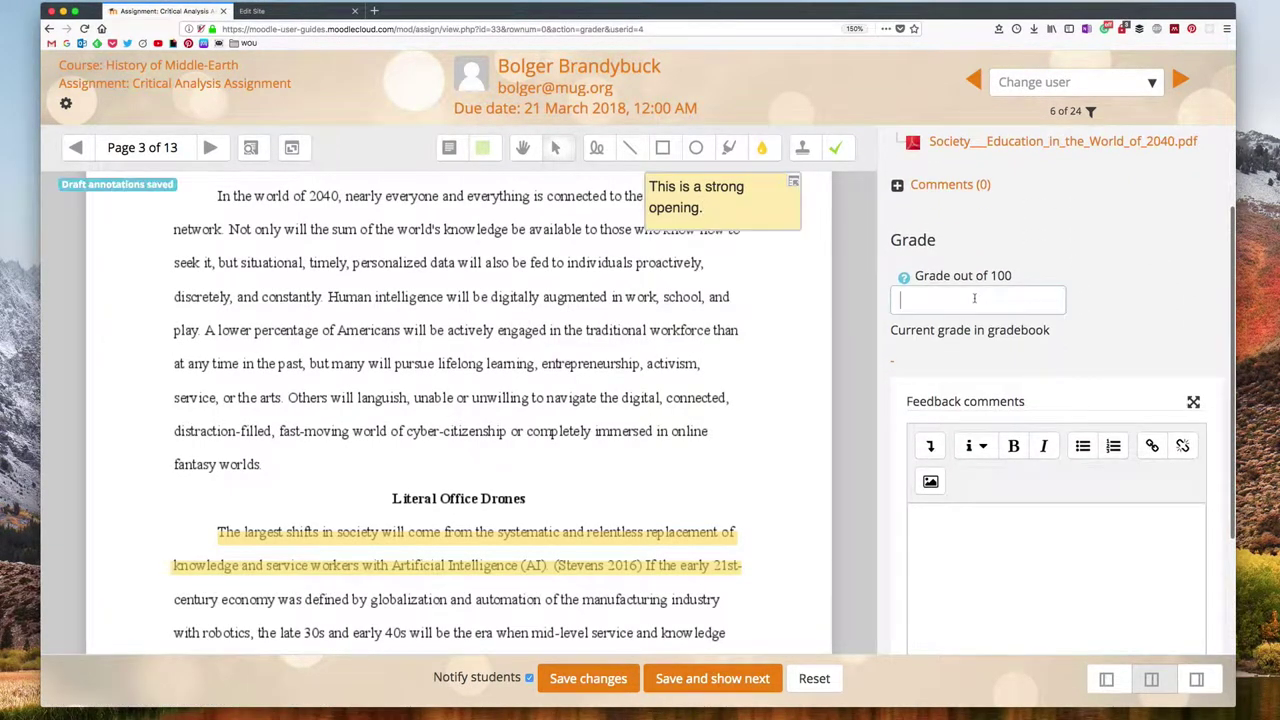
pyautogui.write('90')
pyautogui.scroll(-4, 1000, 410)
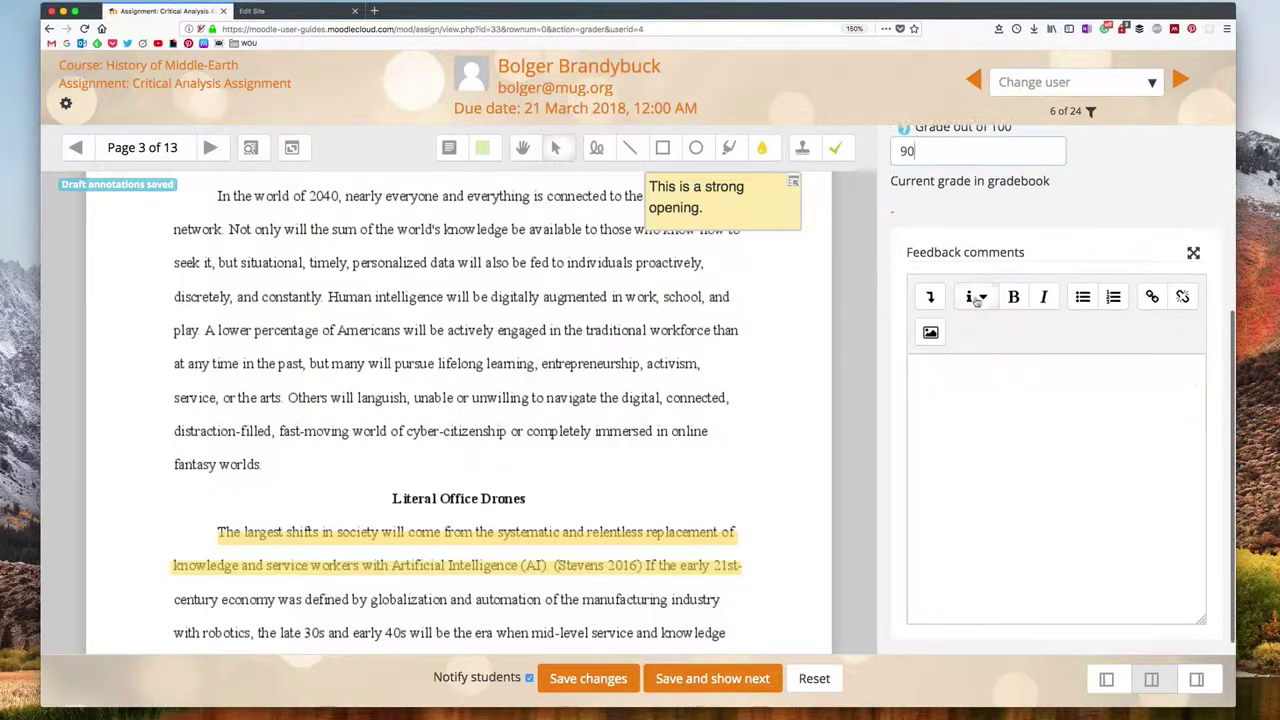
pyautogui.click(992, 230)
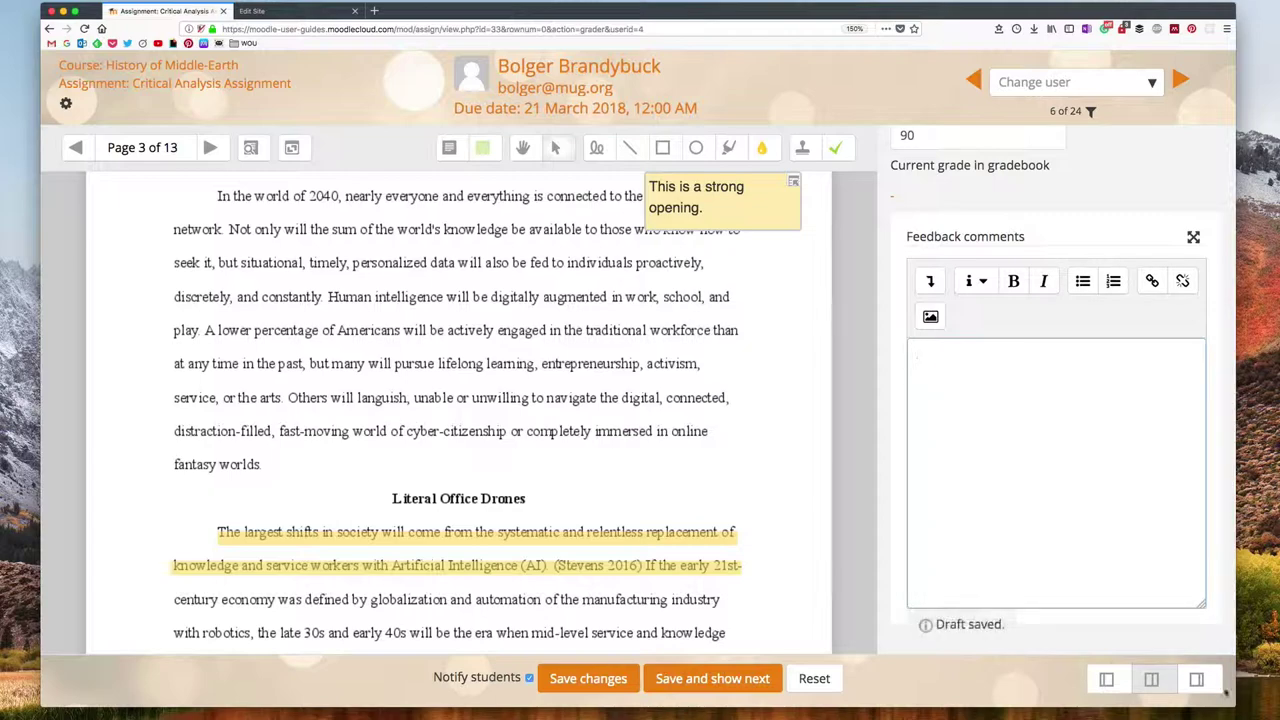
# - View the submission-only and grading-only layouts, and restore the side-by-side layout
pyautogui.click(1199, 680)
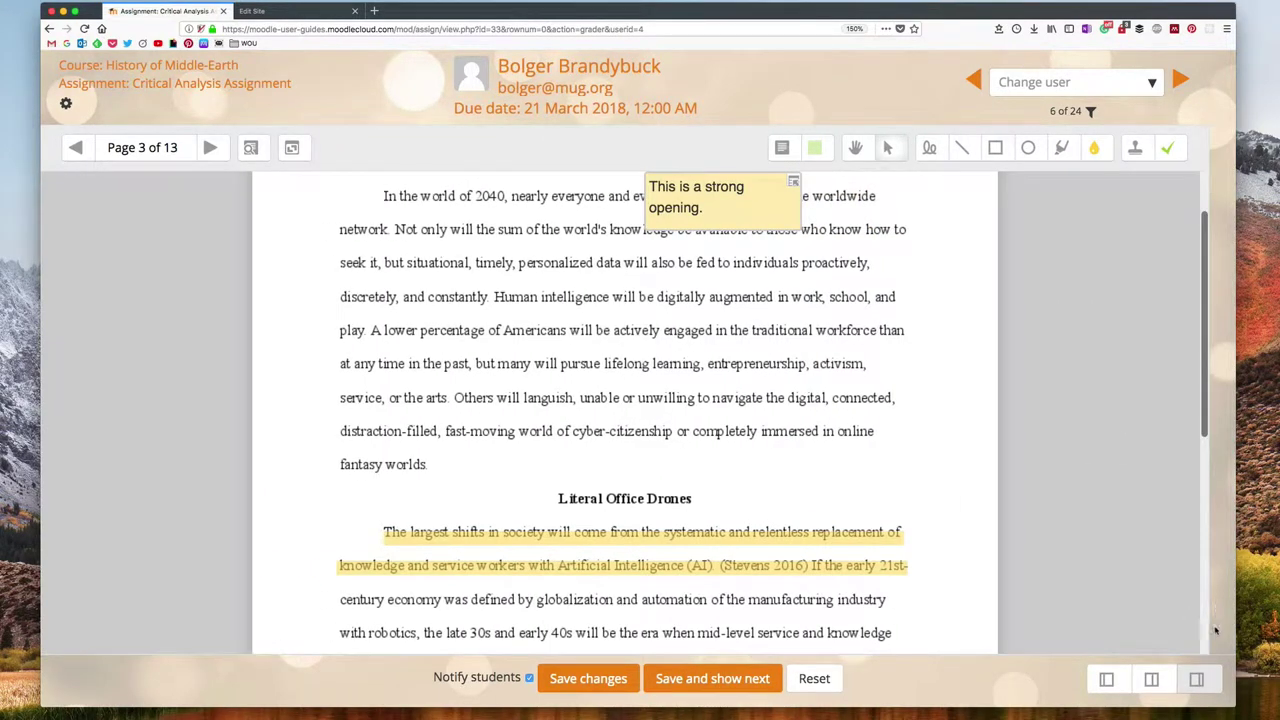
pyautogui.click(1106, 680)
pyautogui.click(1151, 680)
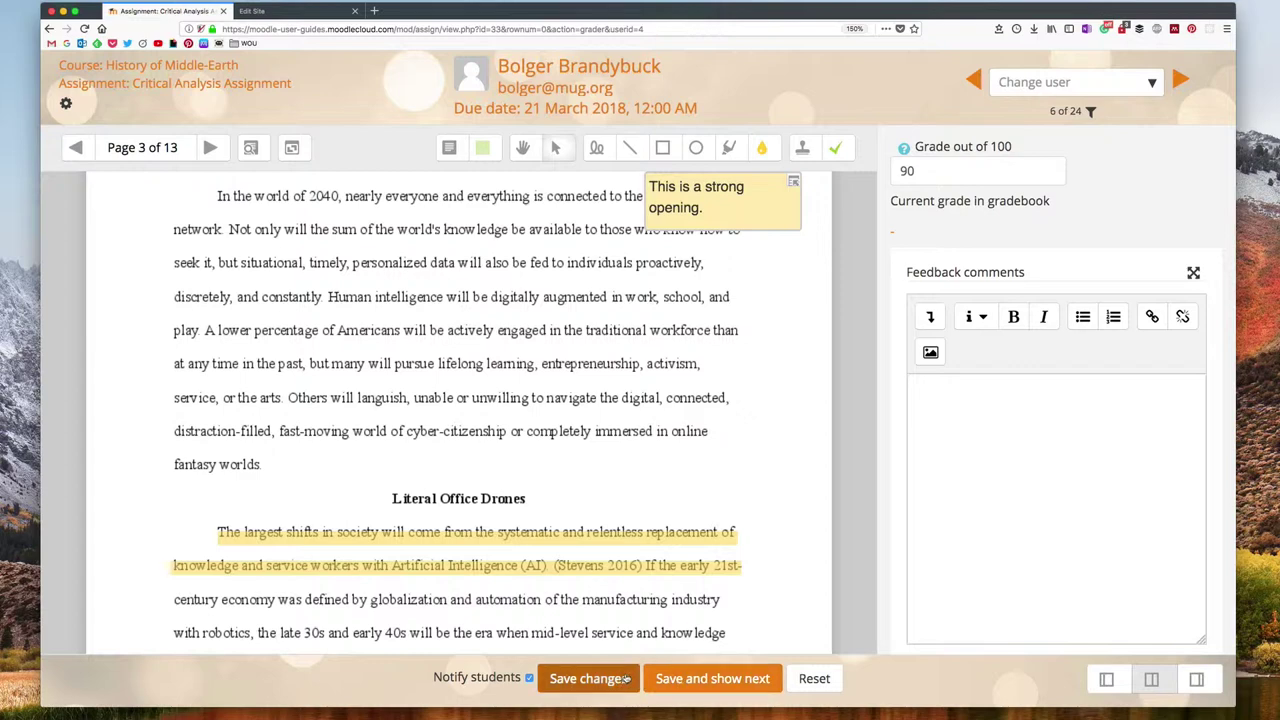
# - Reset the unsaved entries in the grading form
pyautogui.click(815, 678)
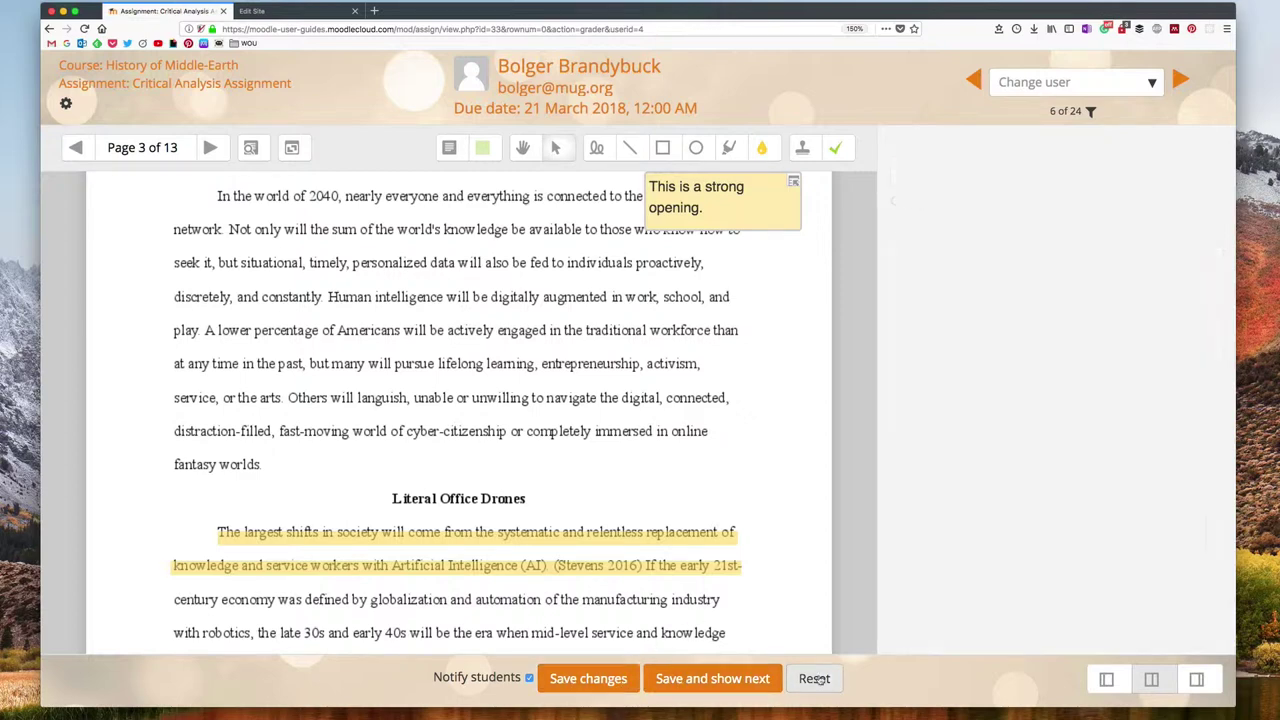